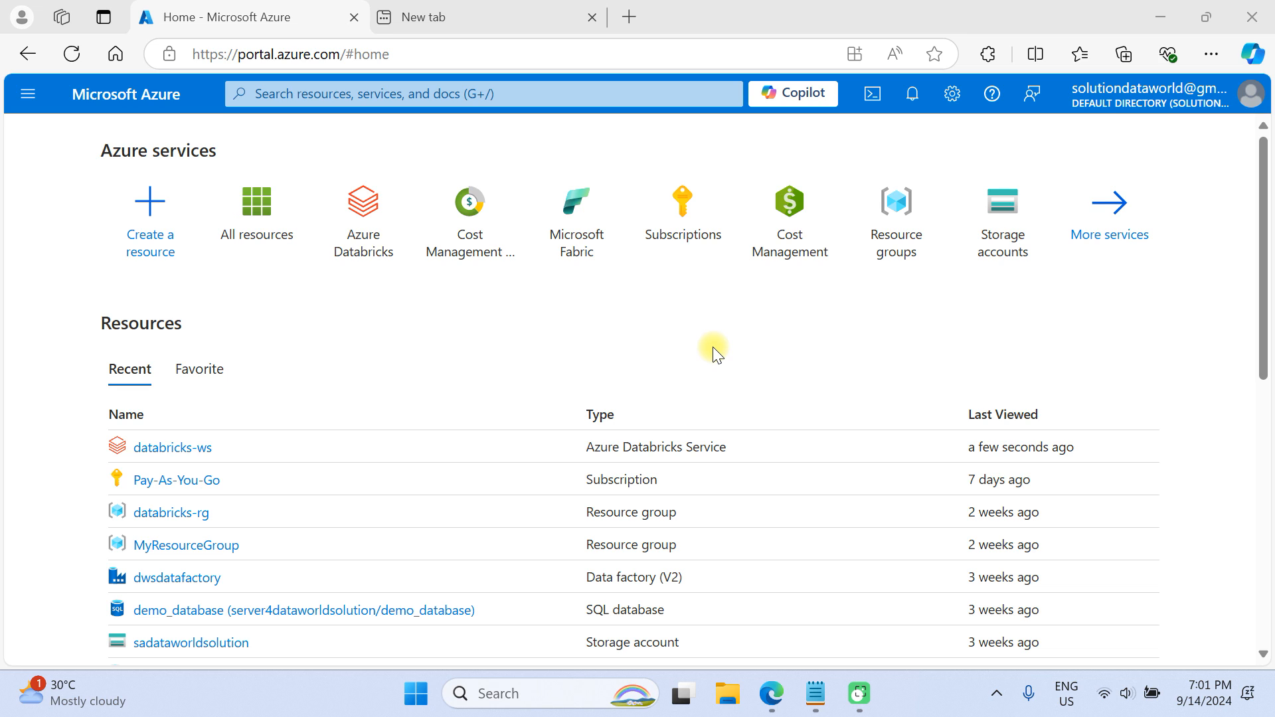
Open the databricks-ws service from the list of all resources and launch its workspace
{"action": "left_click", "coordinate": [31, 96]}
{"action": "left_click", "coordinate": [84, 163]}
{"action": "left_click", "coordinate": [27, 93]}
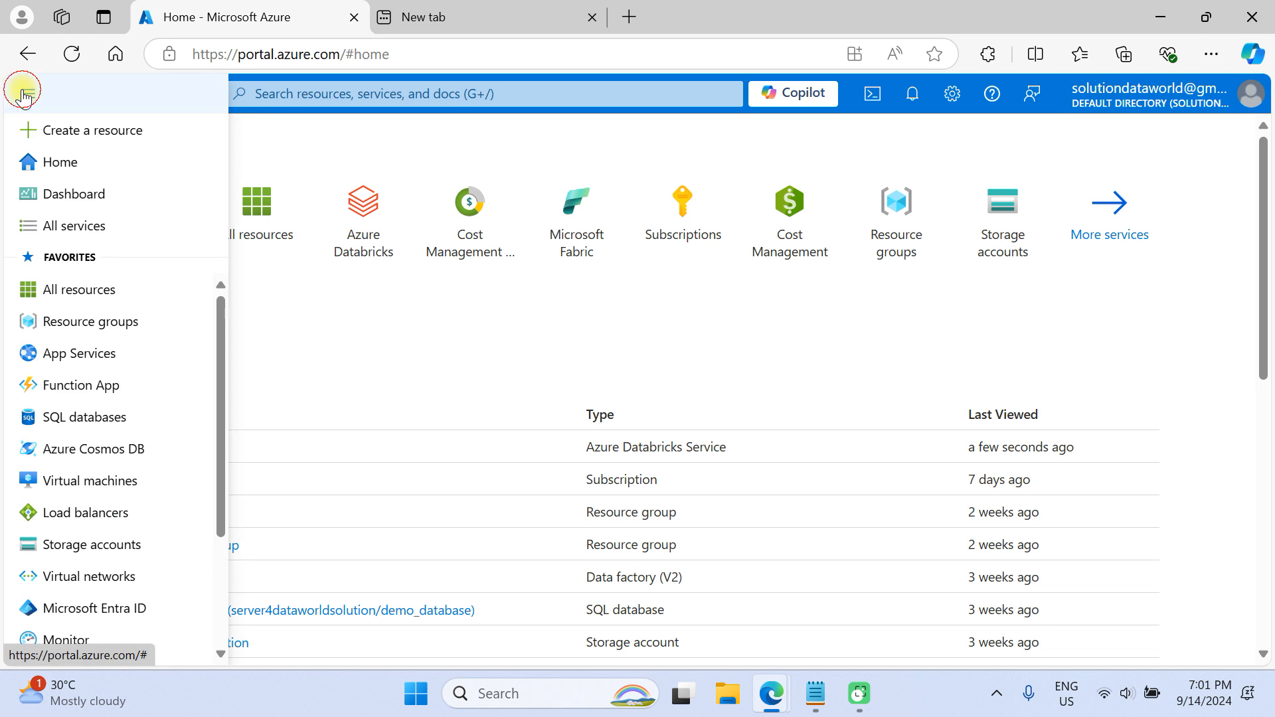
{"action": "left_click", "coordinate": [77, 288]}
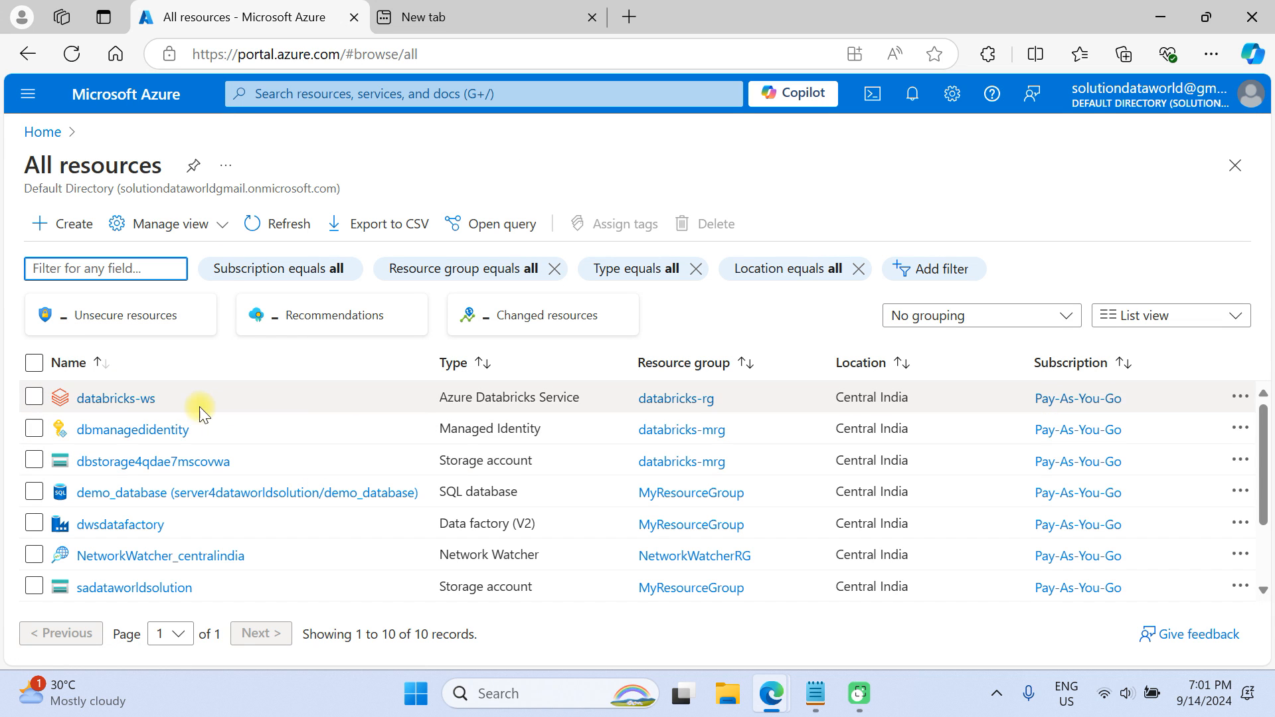
{"action": "left_click", "coordinate": [109, 400]}
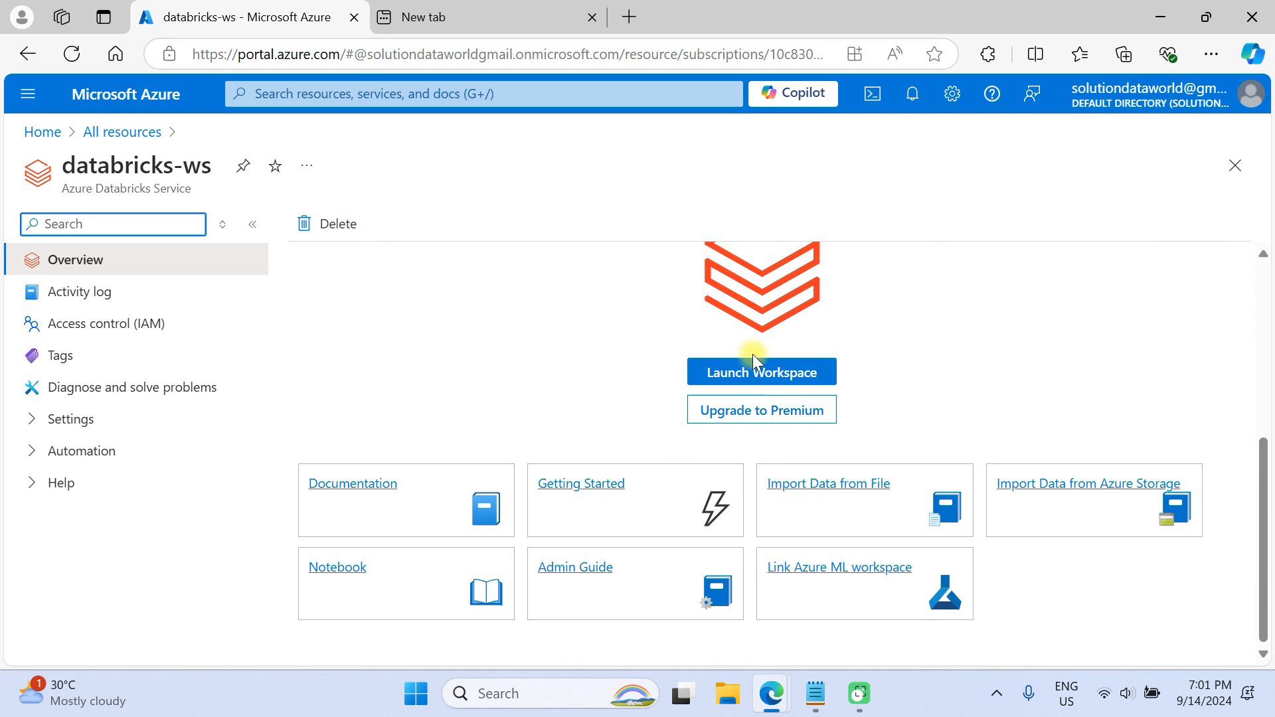
{"action": "left_click", "coordinate": [755, 390]}
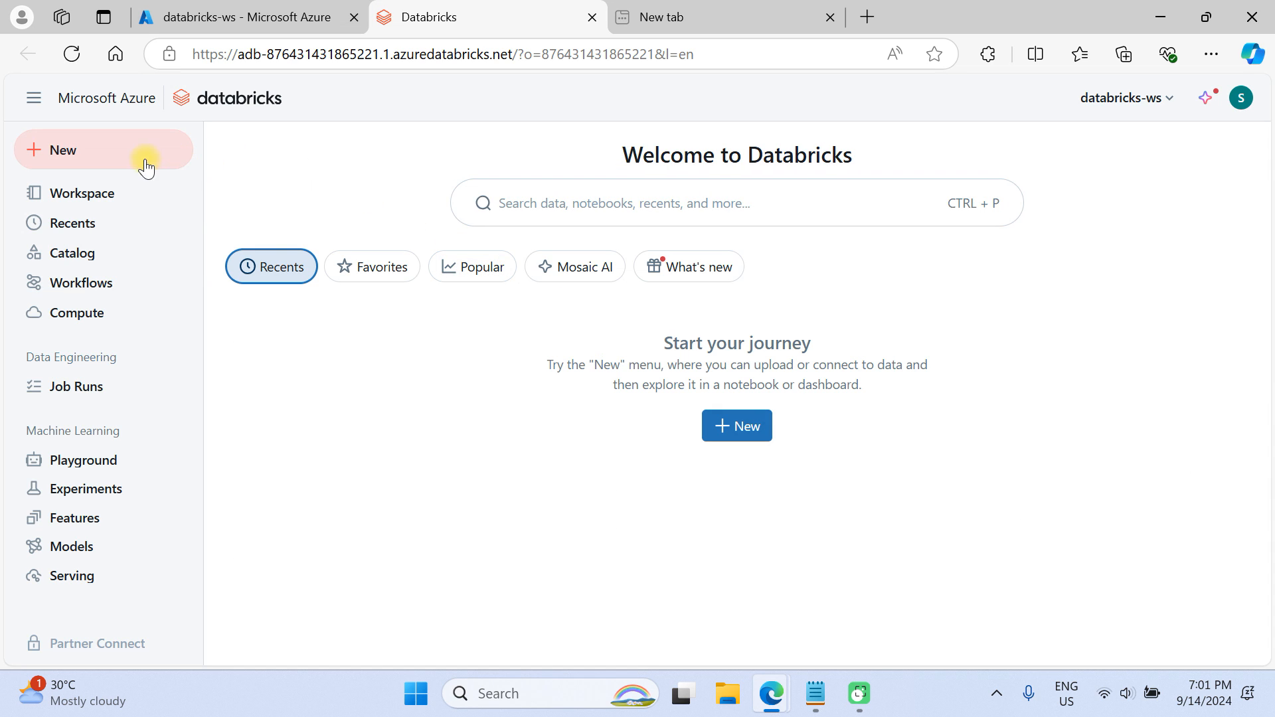
Open the Compute page and view its pools, job compute and all-purpose compute lists
{"action": "left_click", "coordinate": [85, 322]}
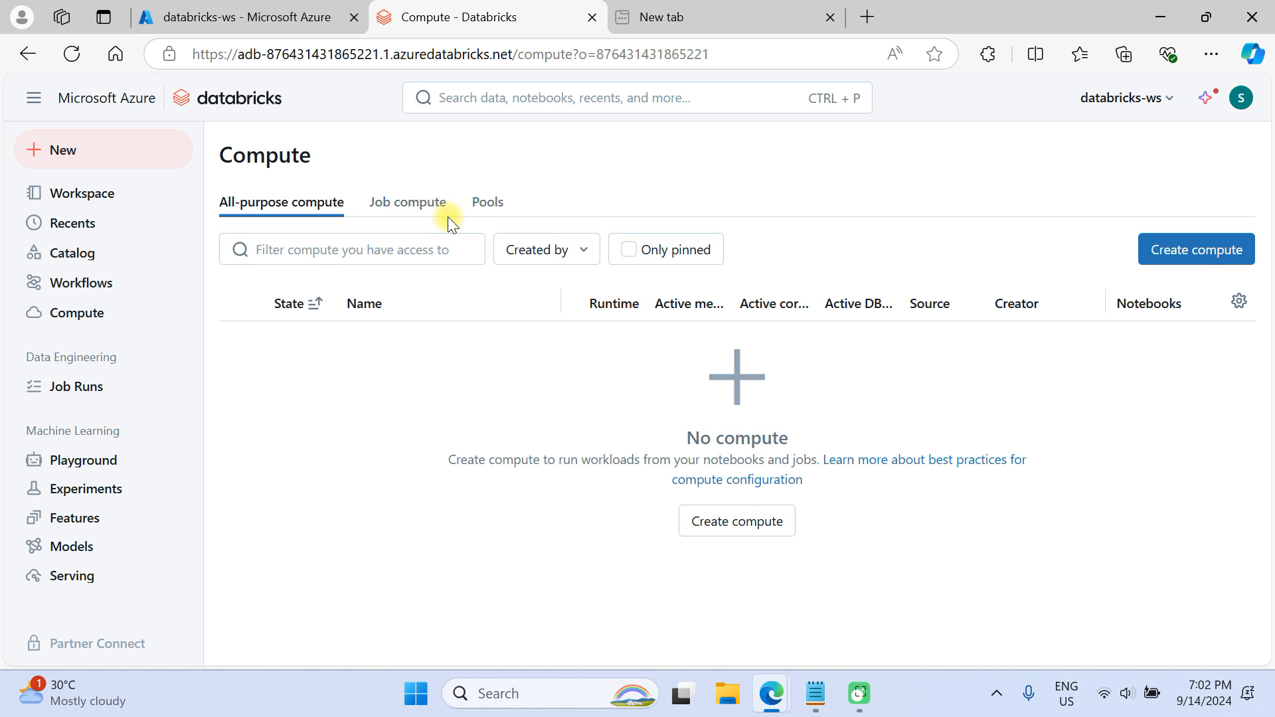
{"action": "left_click", "coordinate": [496, 221]}
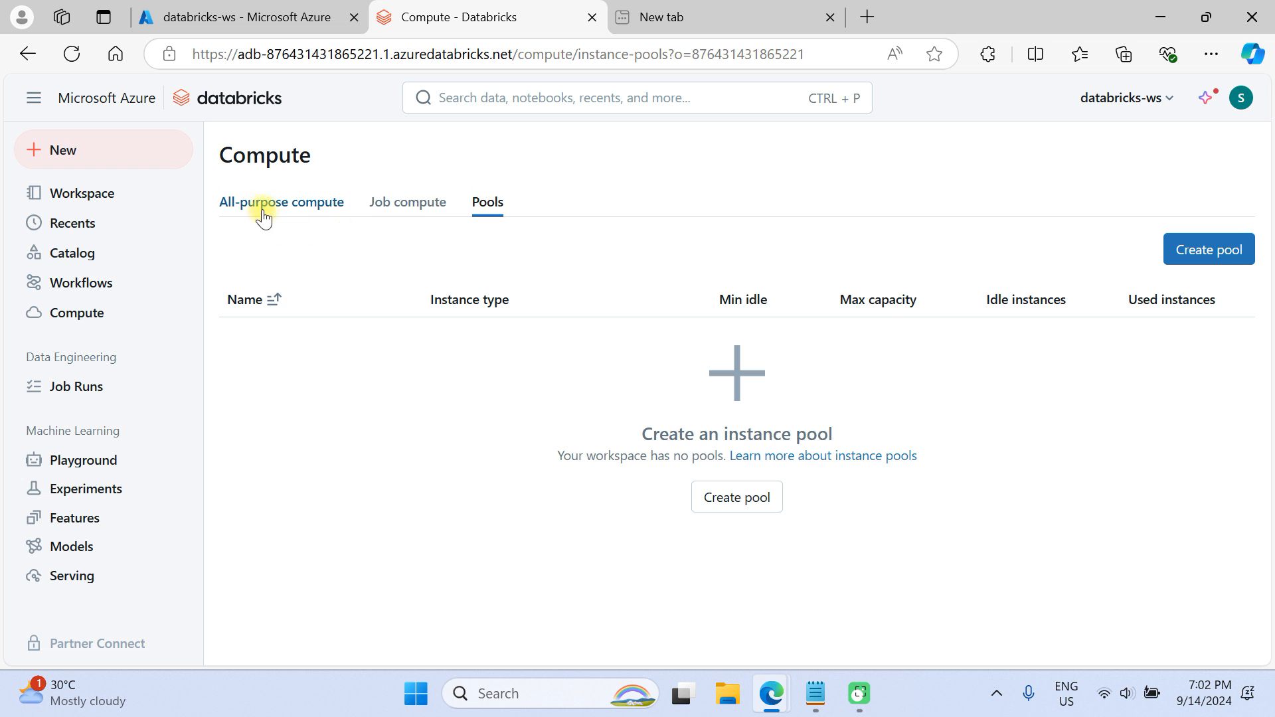
{"action": "left_click", "coordinate": [396, 213]}
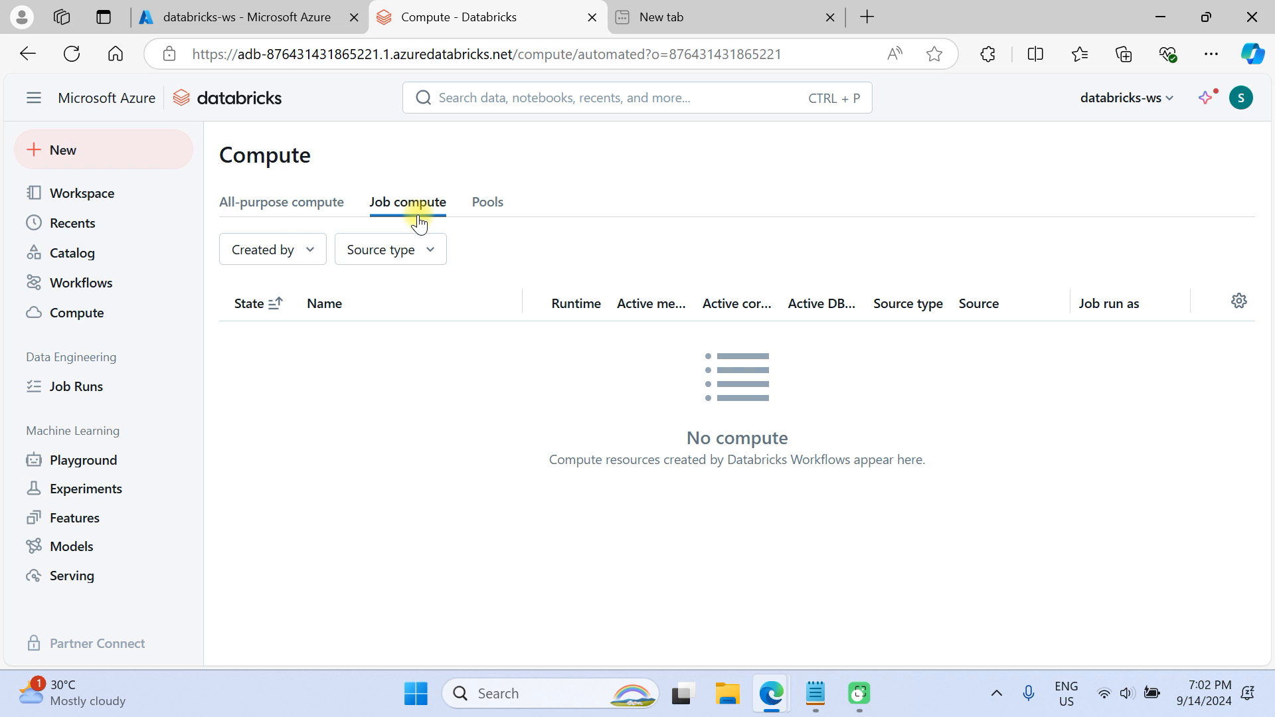
{"action": "left_click", "coordinate": [292, 212]}
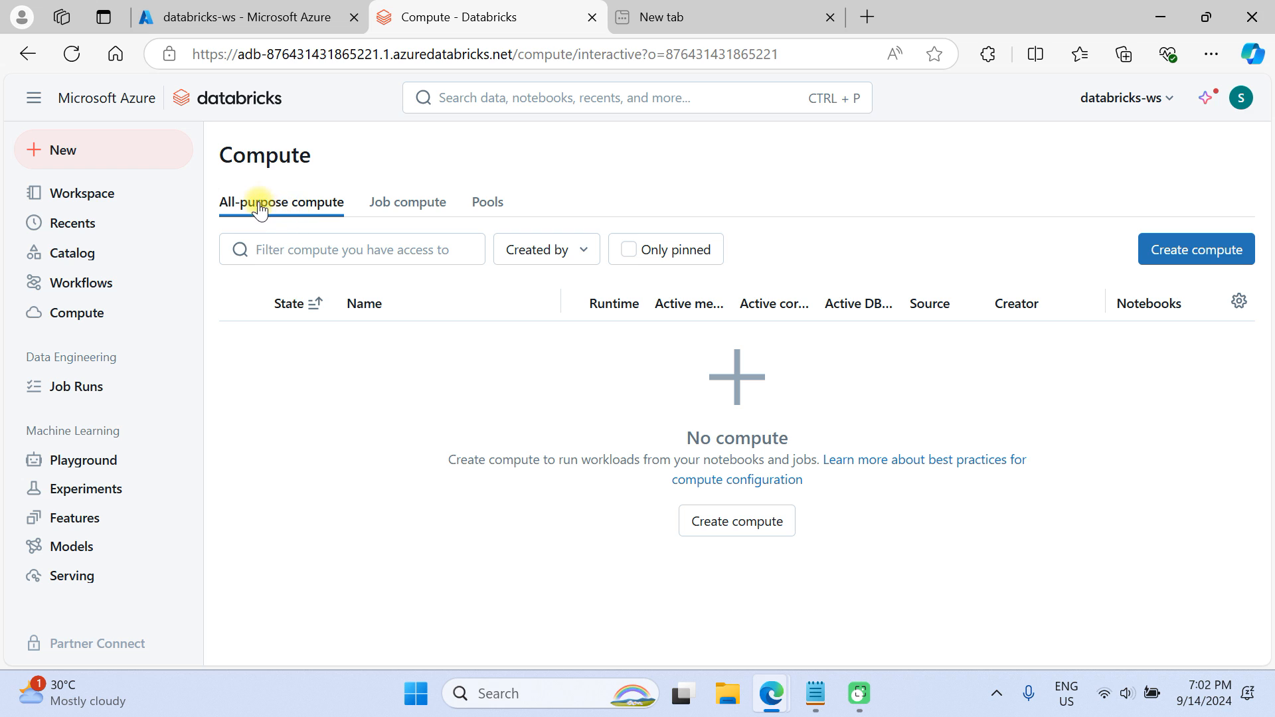
Start creating a new all-purpose compute and name it databricks-compute
{"action": "left_click", "coordinate": [737, 534]}
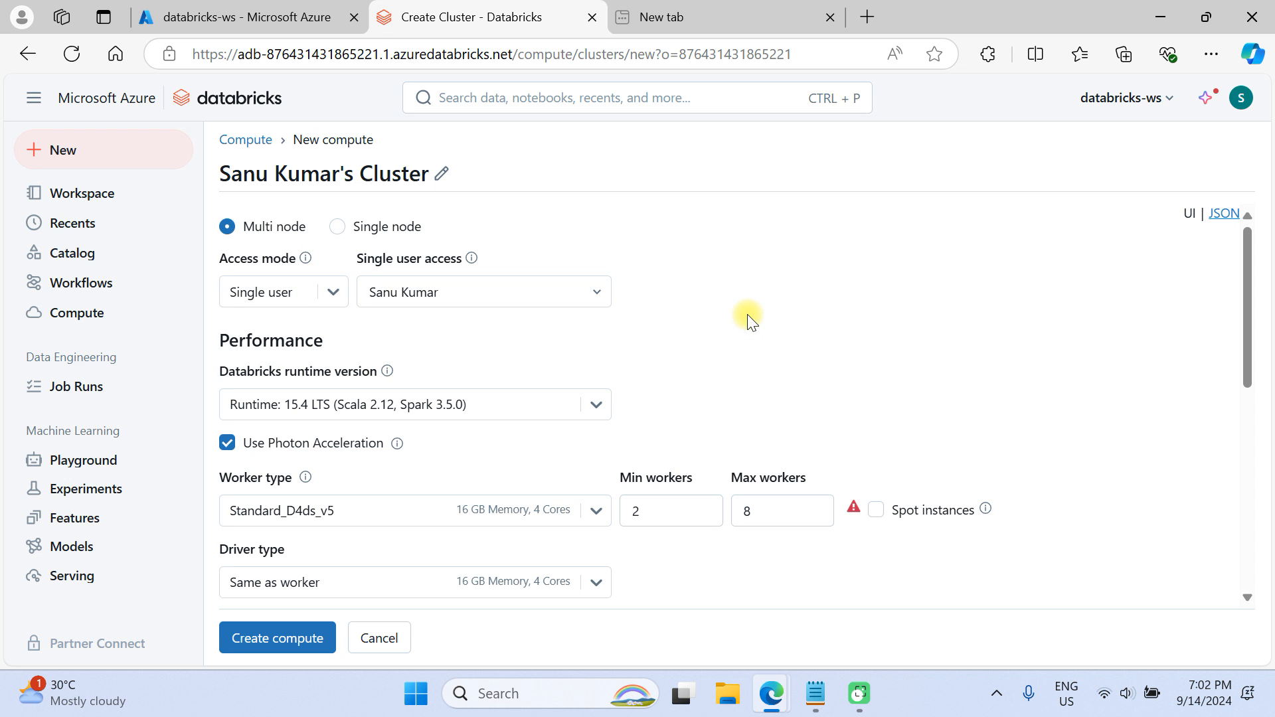
{"action": "scroll", "coordinate": [737, 320], "scroll_direction": "down", "scroll_amount": 10}
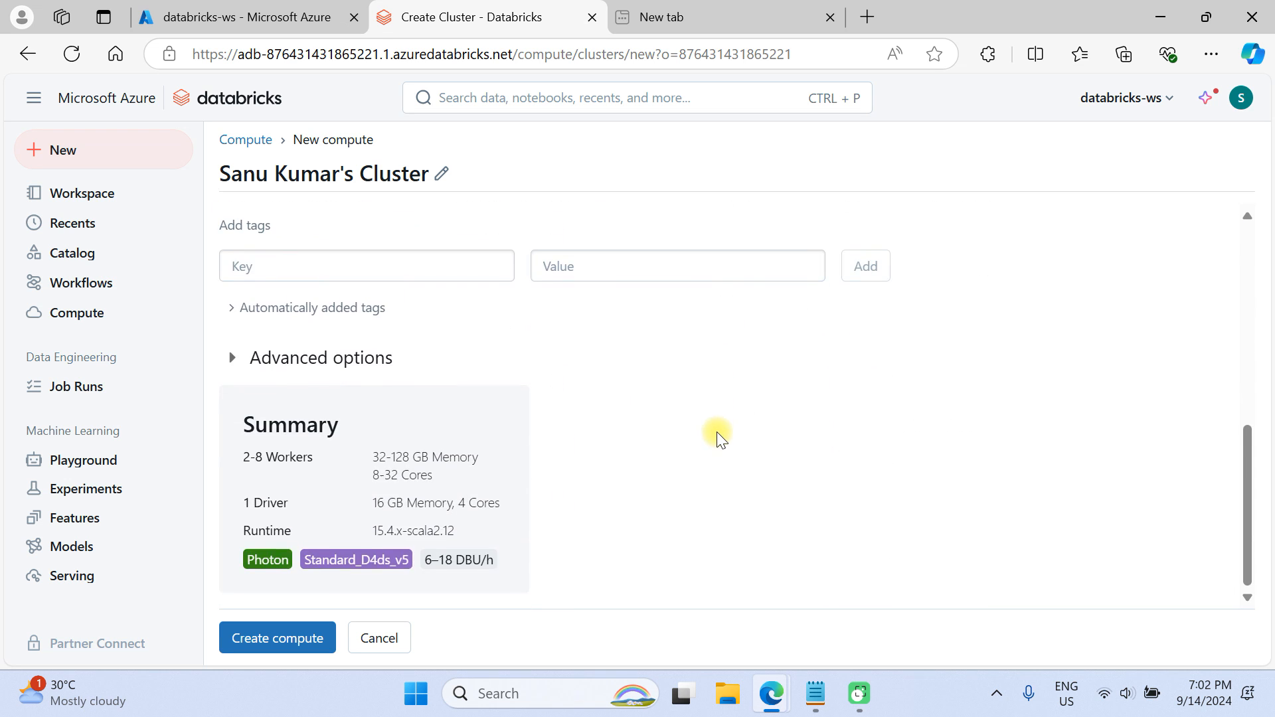
{"action": "scroll", "coordinate": [719, 439], "scroll_direction": "up", "scroll_amount": 10}
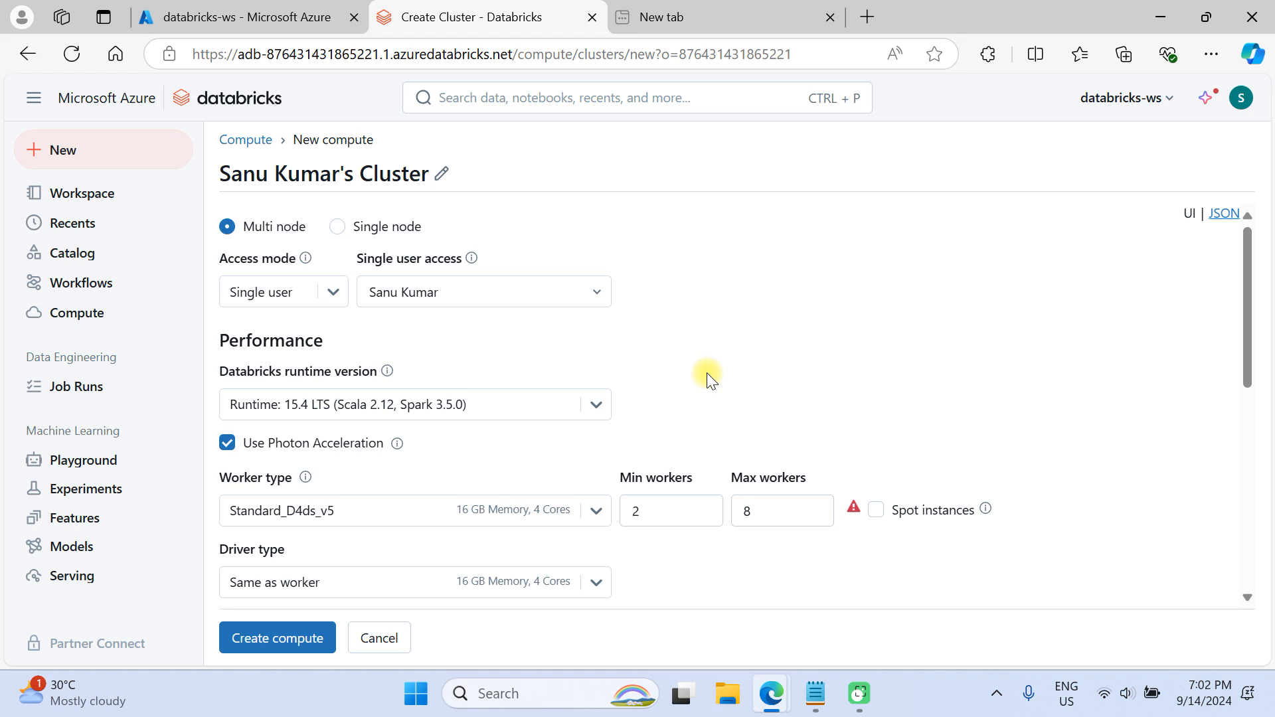
{"action": "left_click", "coordinate": [417, 175]}
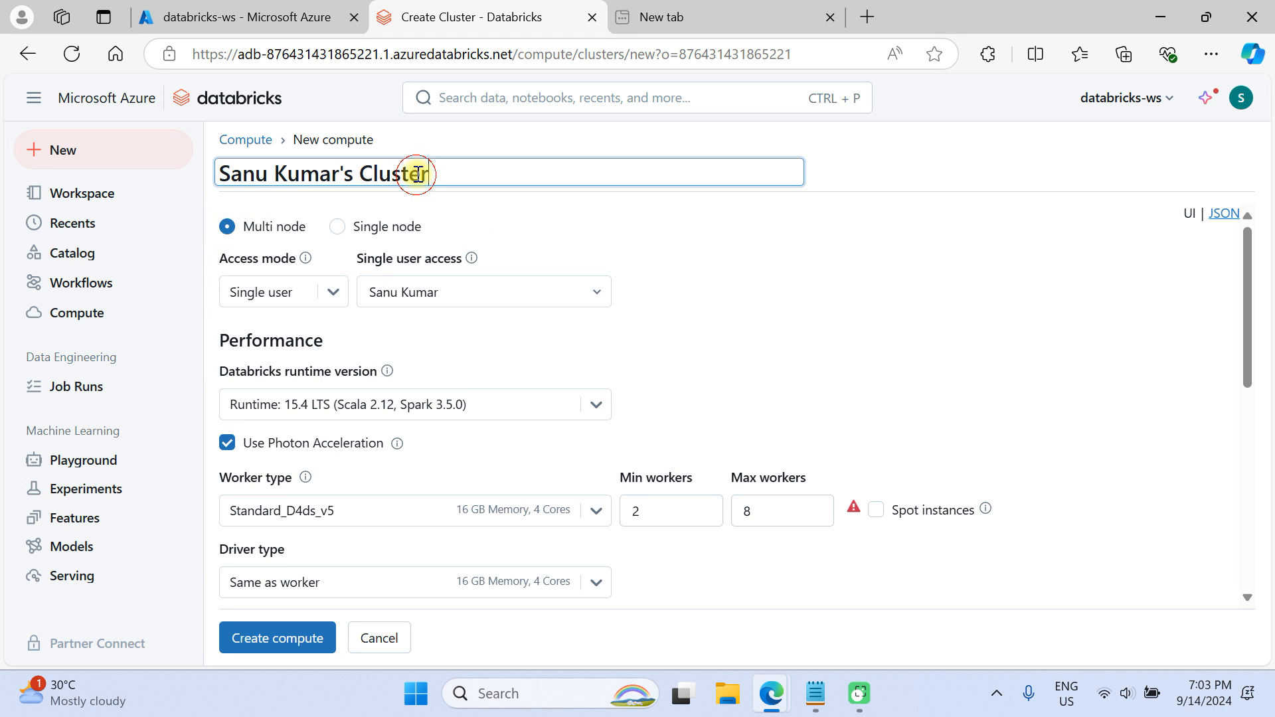
{"action": "left_click_drag", "start_coordinate": [424, 174], "coordinate": [223, 172]}
{"action": "type", "text": "databr"}
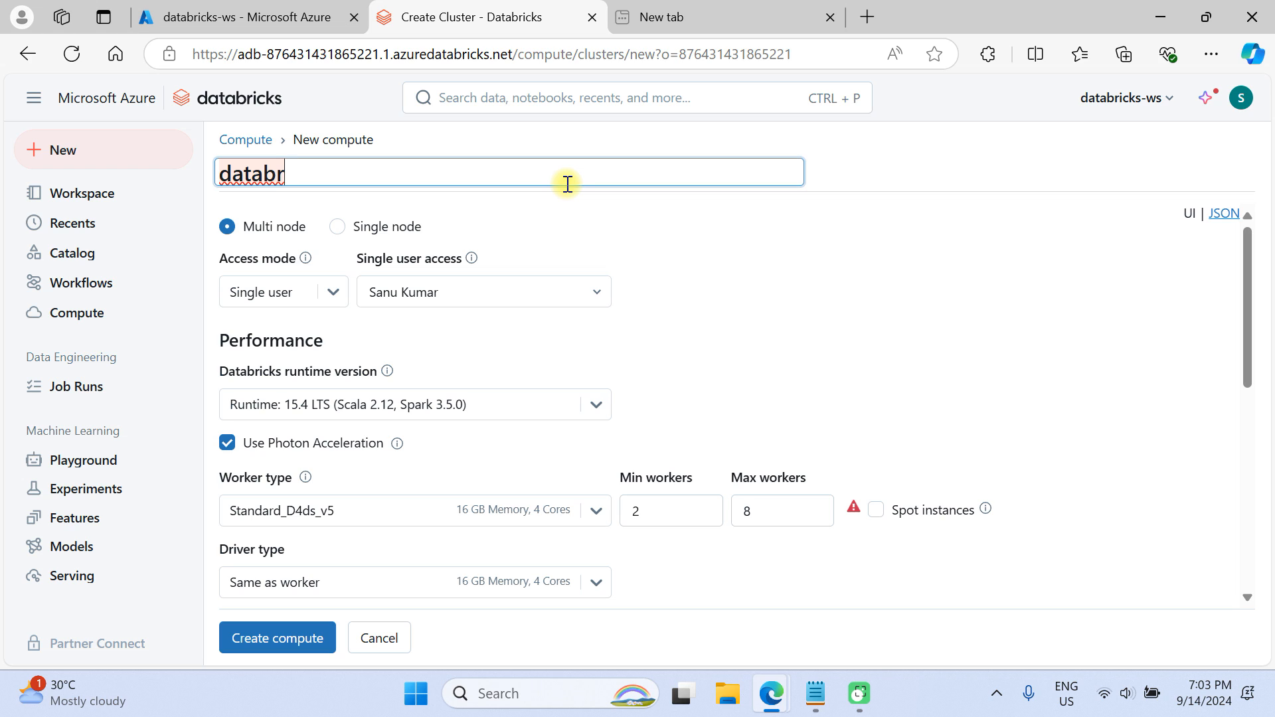
{"action": "type", "text": "icks"}
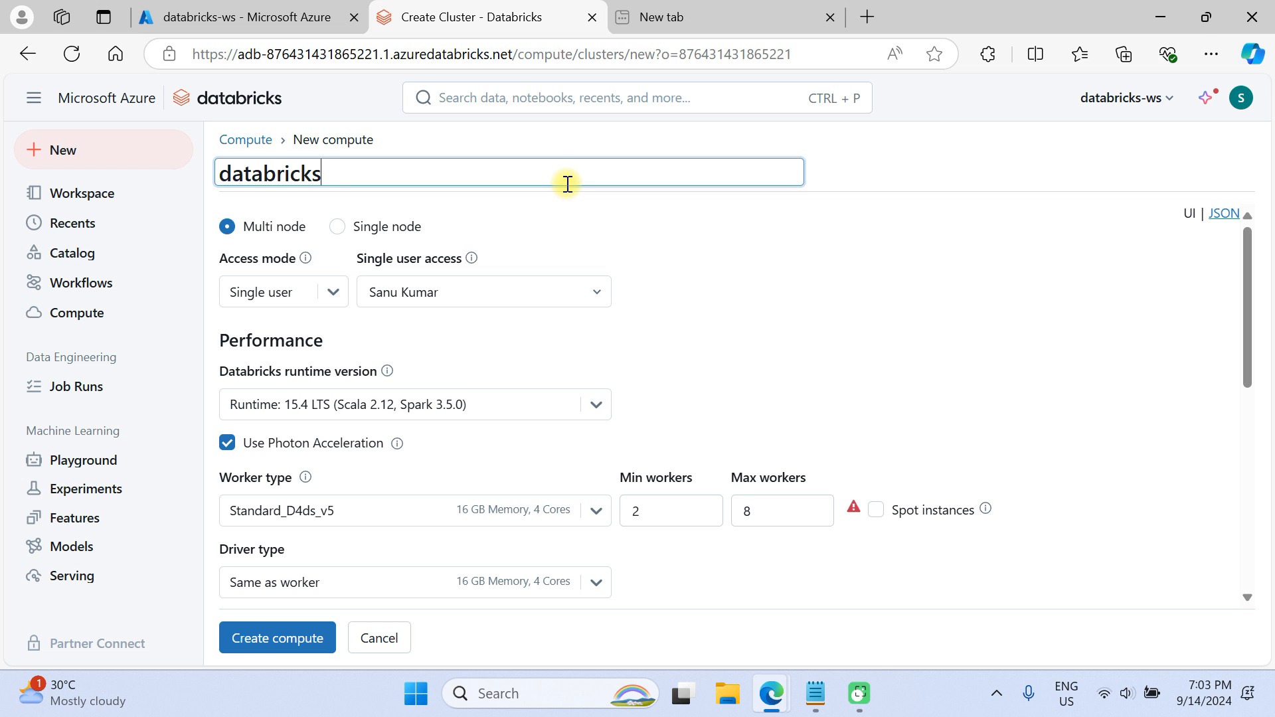
{"action": "type", "text": "-compute"}
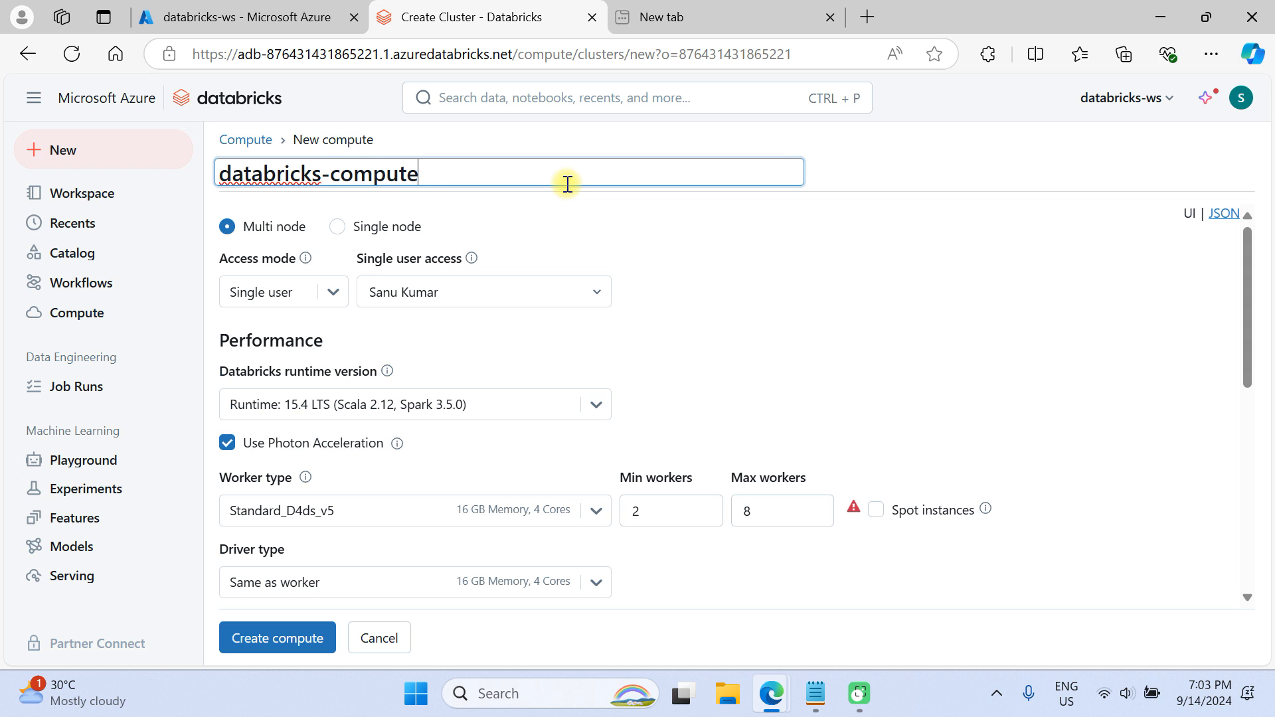
{"action": "left_click", "coordinate": [627, 204]}
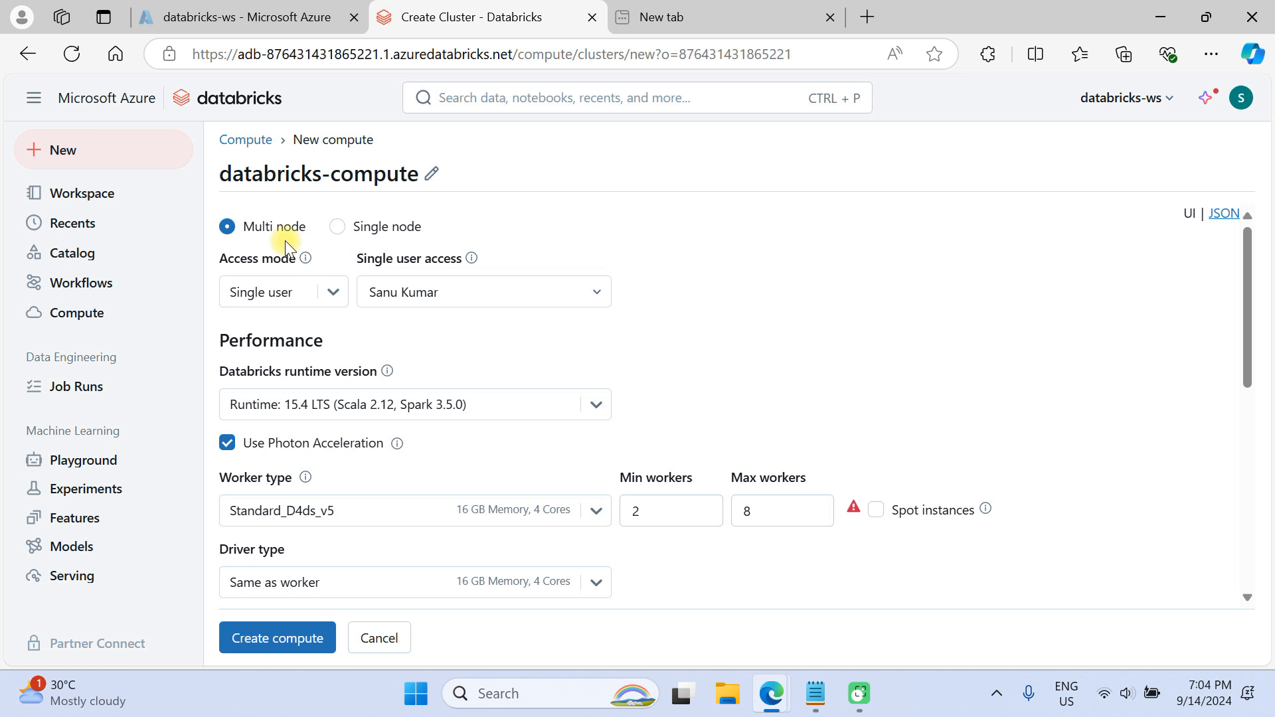
Compare the multi-node and single-node options for the new compute, including the worker and driver settings
{"action": "left_click", "coordinate": [636, 506]}
{"action": "left_click", "coordinate": [763, 504]}
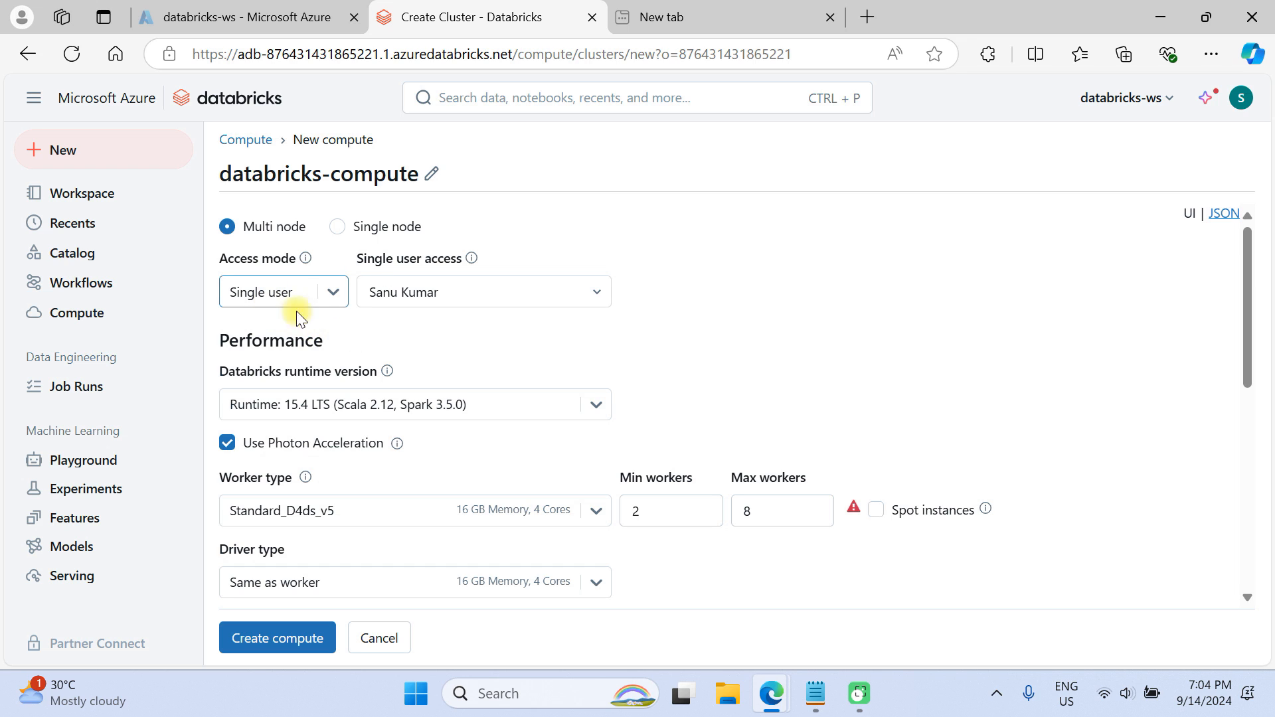
{"action": "left_click", "coordinate": [340, 239]}
{"action": "scroll", "coordinate": [399, 441], "scroll_direction": "down", "scroll_amount": 3}
{"action": "scroll", "coordinate": [399, 450], "scroll_direction": "up", "scroll_amount": 3}
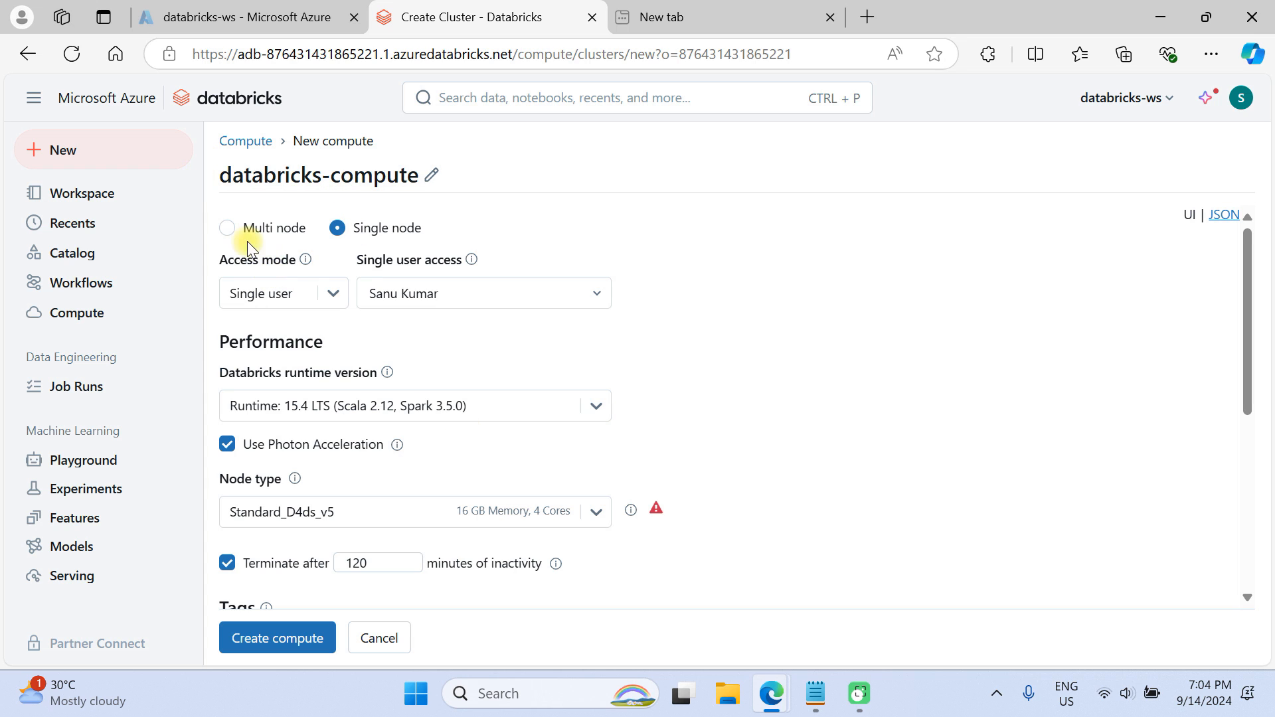
{"action": "left_click", "coordinate": [227, 228]}
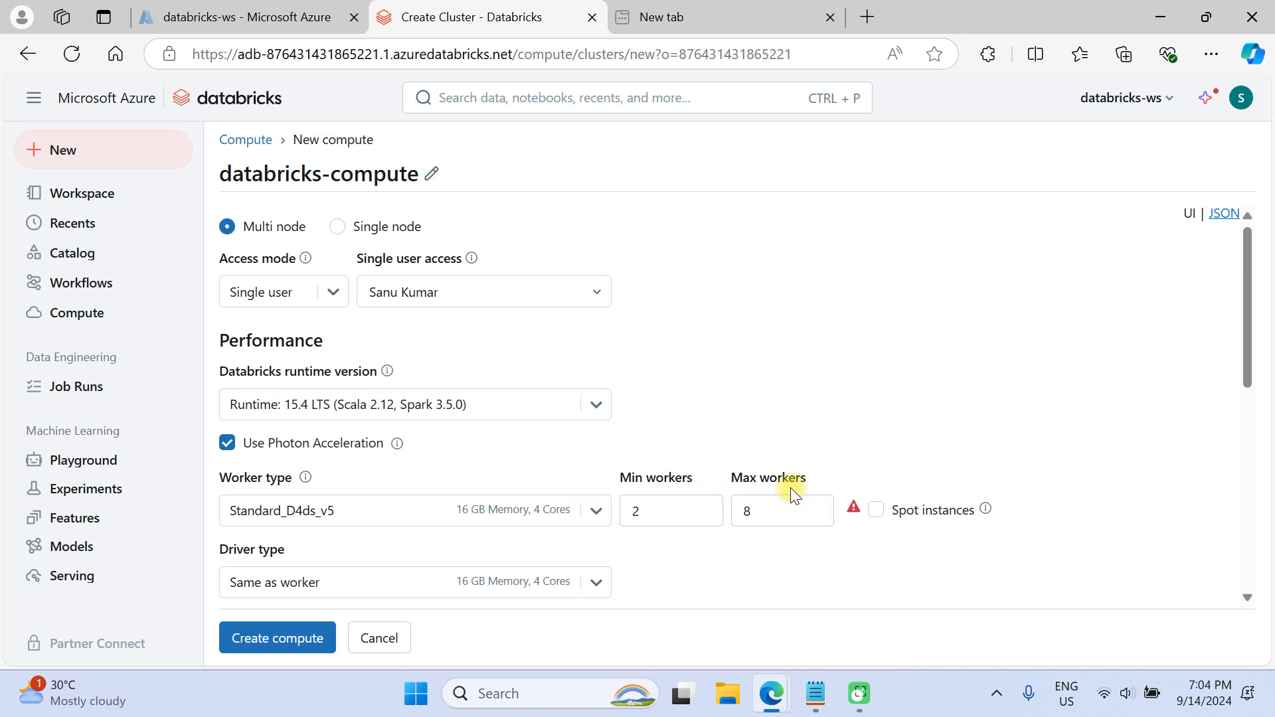
{"action": "scroll", "coordinate": [260, 548], "scroll_direction": "down", "scroll_amount": 1}
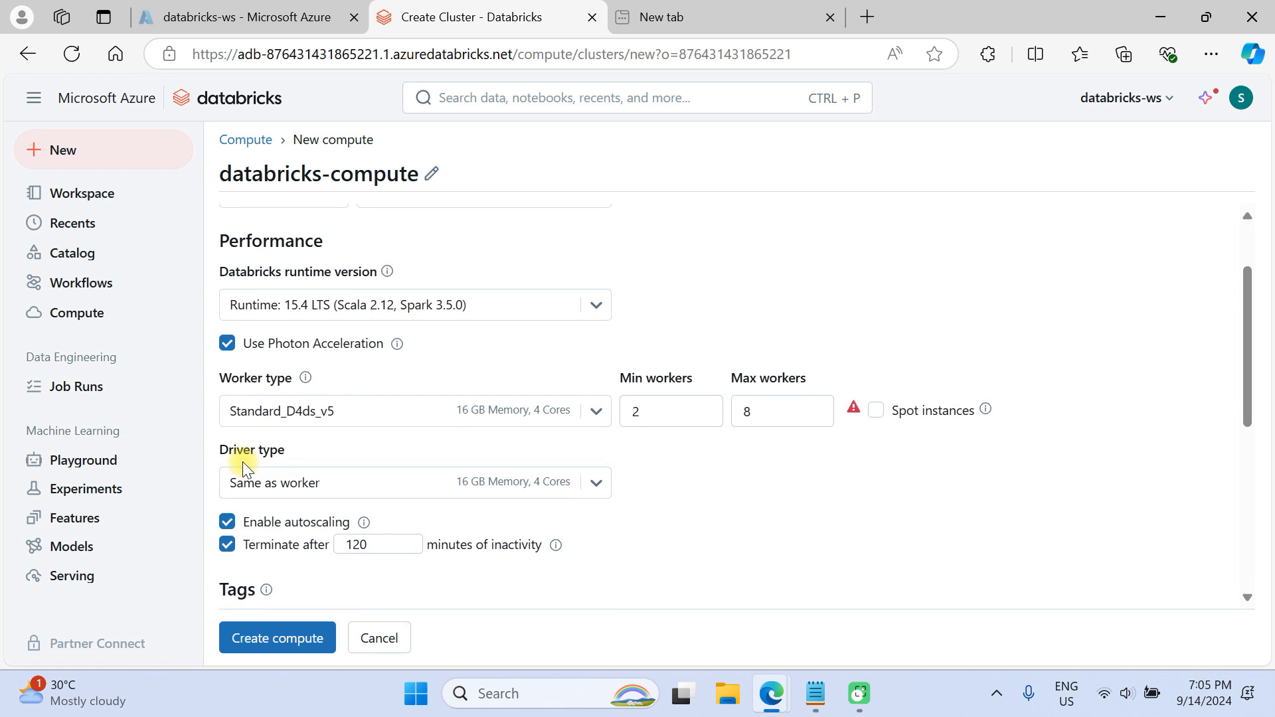
{"action": "scroll", "coordinate": [286, 438], "scroll_direction": "up", "scroll_amount": 1}
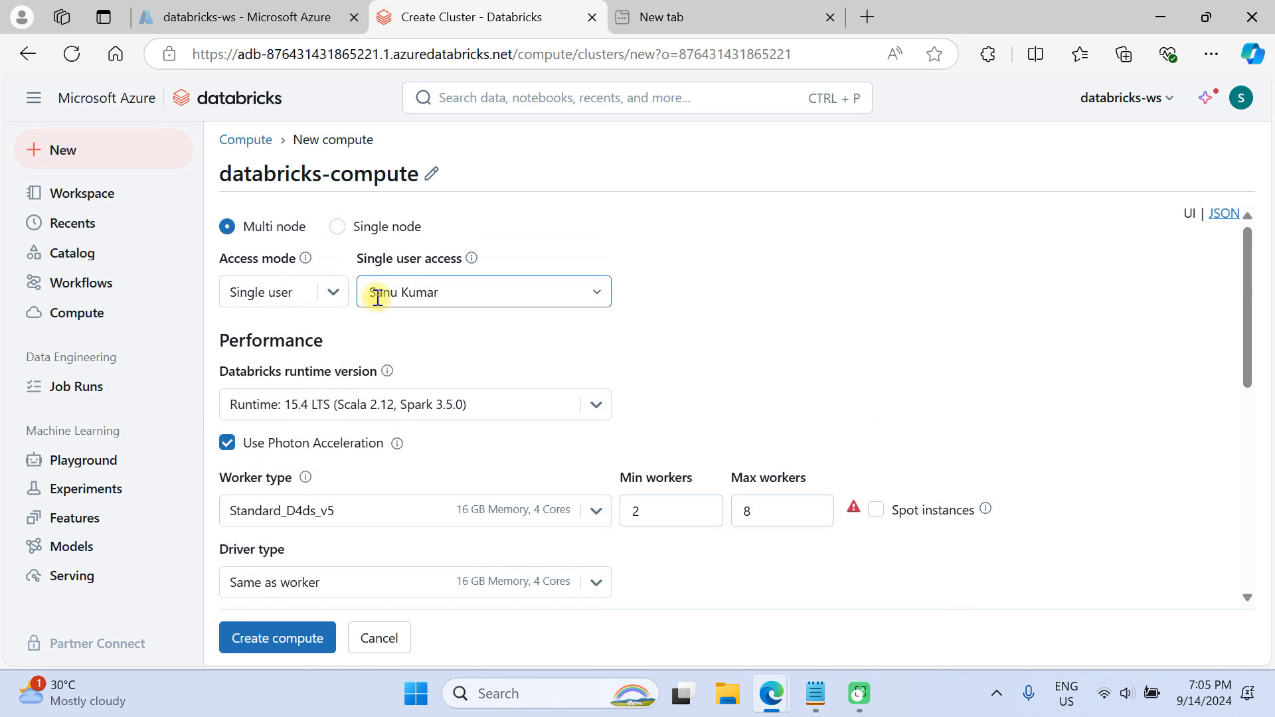
Configure the compute as a single node with the No isolation shared access mode
{"action": "left_click", "coordinate": [344, 229]}
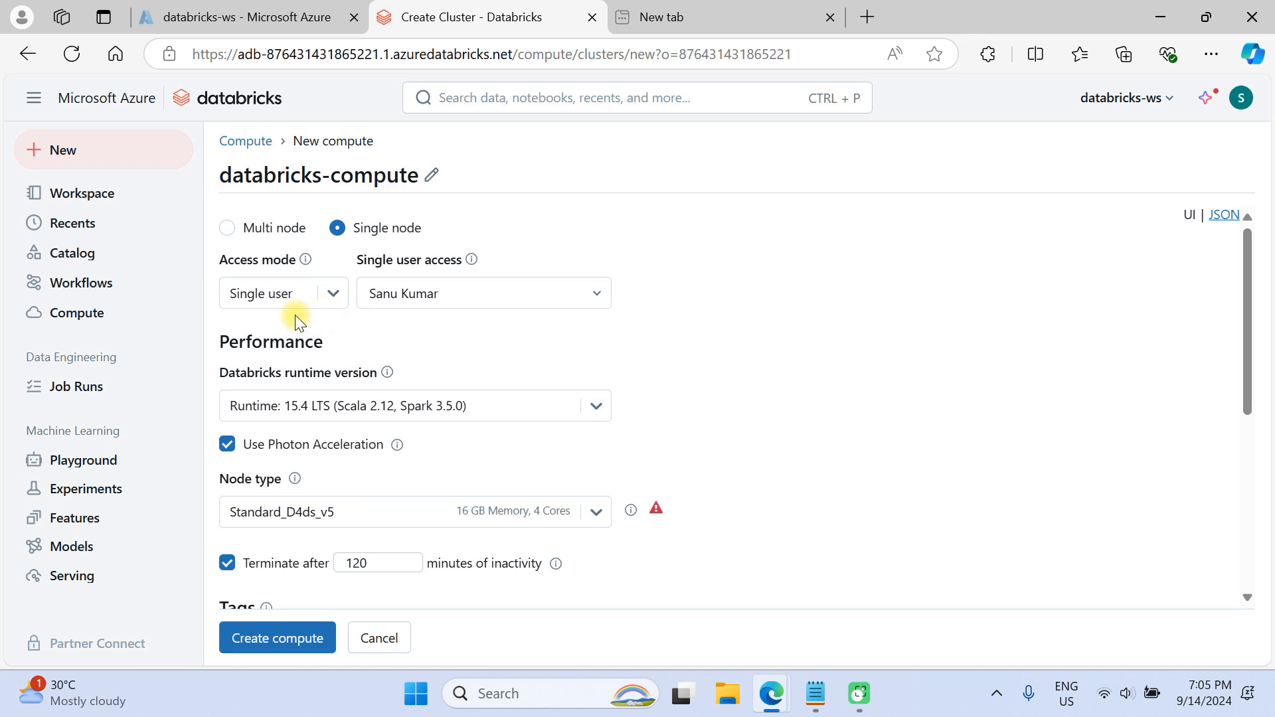
{"action": "left_click", "coordinate": [333, 295]}
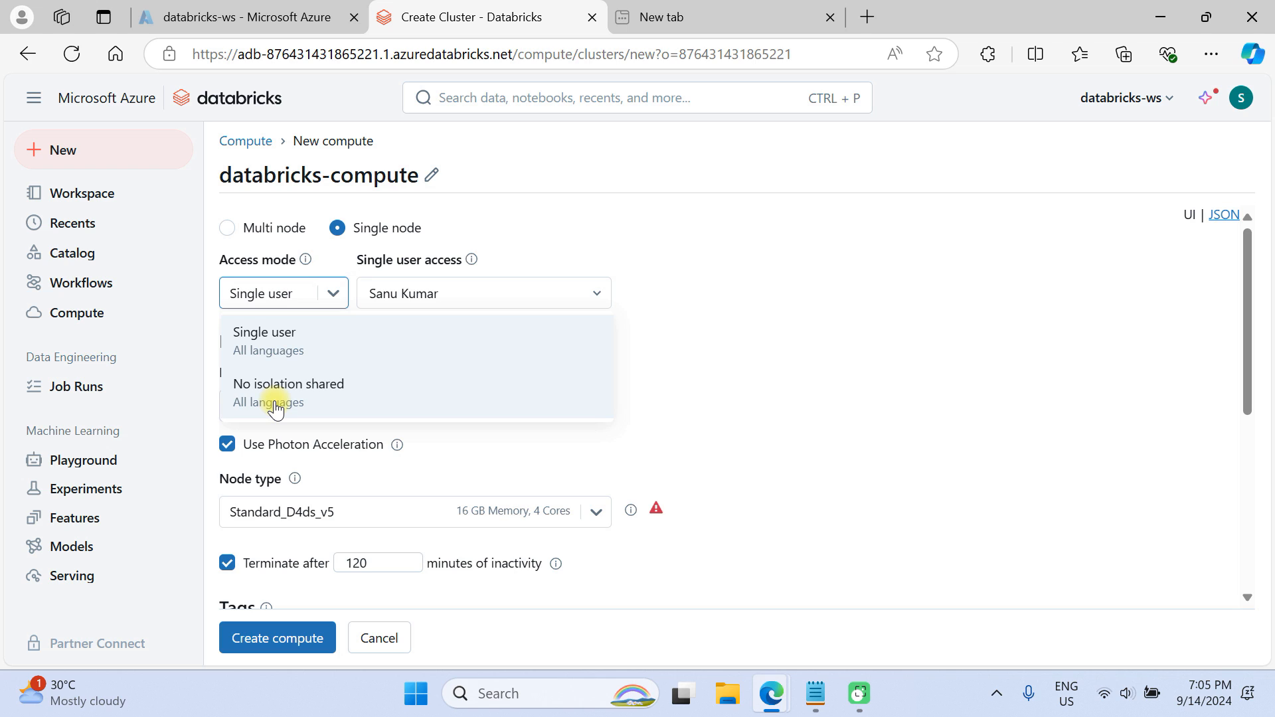
{"action": "left_click", "coordinate": [324, 393]}
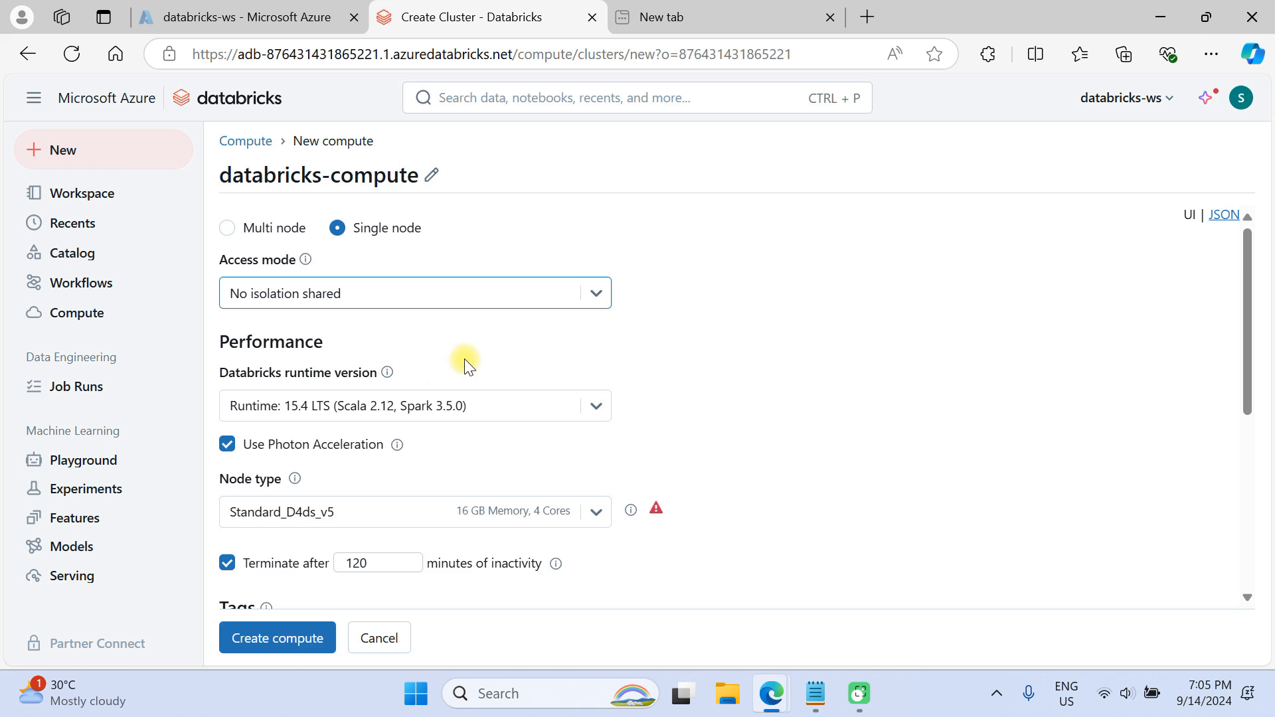
Choose the Standard 15.4 LTS (Scala 2.12, Spark 3.5.0) runtime and turn off Photon Acceleration
{"action": "scroll", "coordinate": [464, 360], "scroll_direction": "down", "scroll_amount": 2}
{"action": "left_click", "coordinate": [372, 307]}
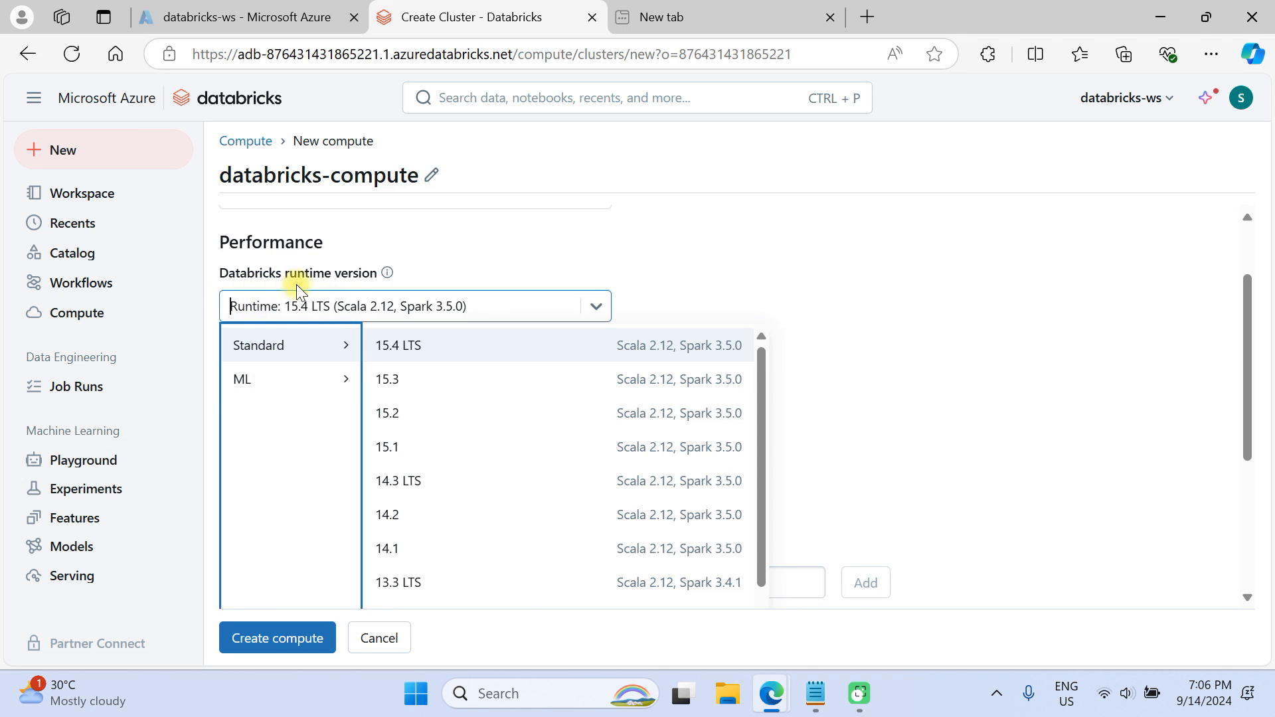
{"action": "left_click", "coordinate": [262, 388]}
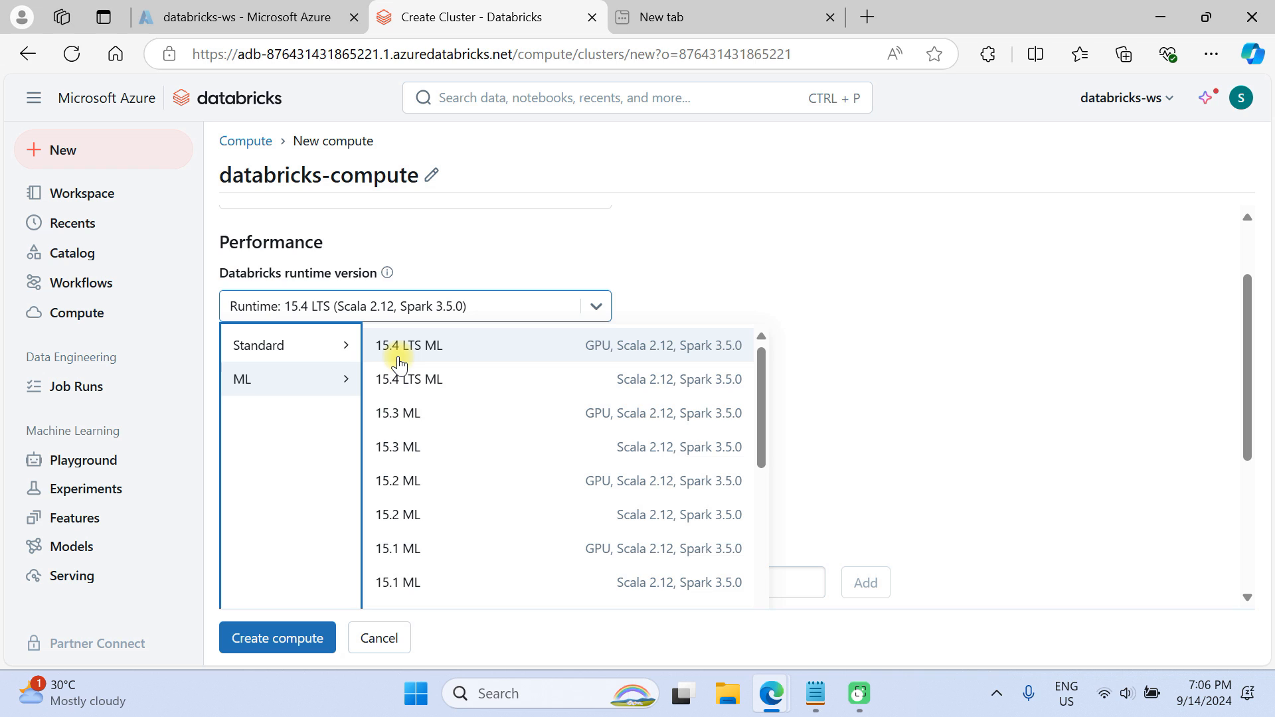
{"action": "left_click", "coordinate": [279, 342]}
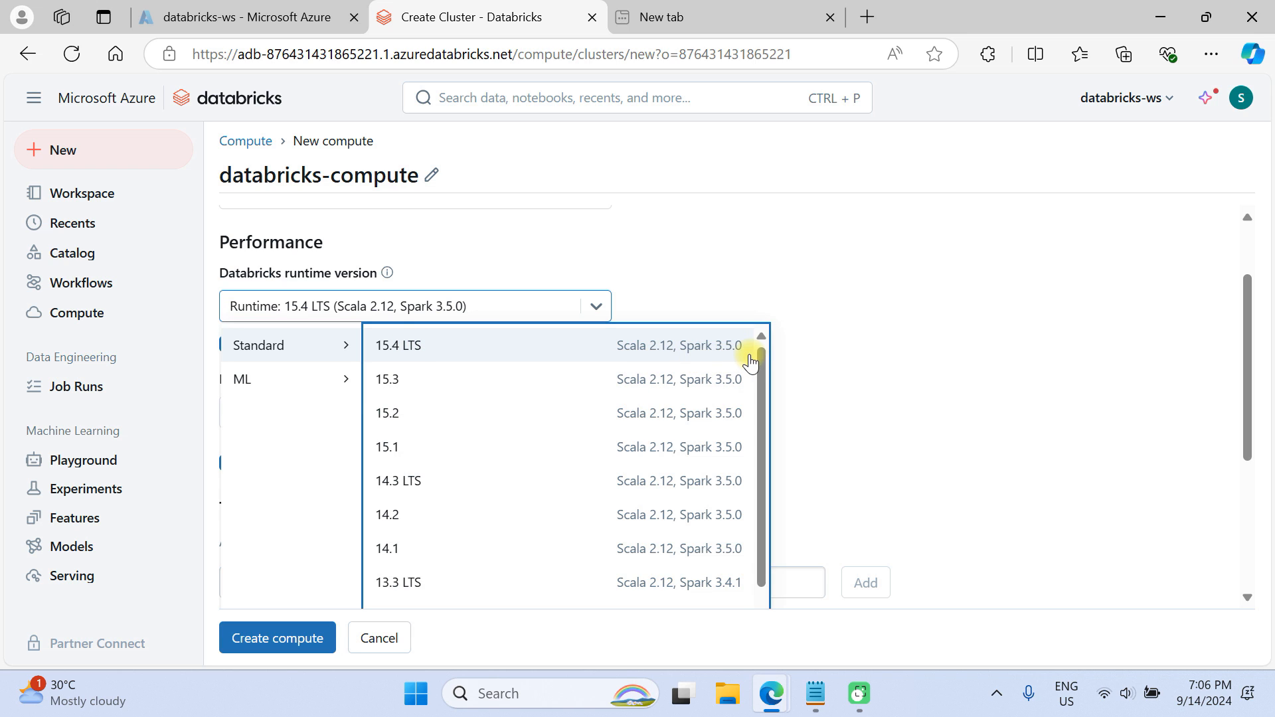
{"action": "left_click", "coordinate": [431, 345]}
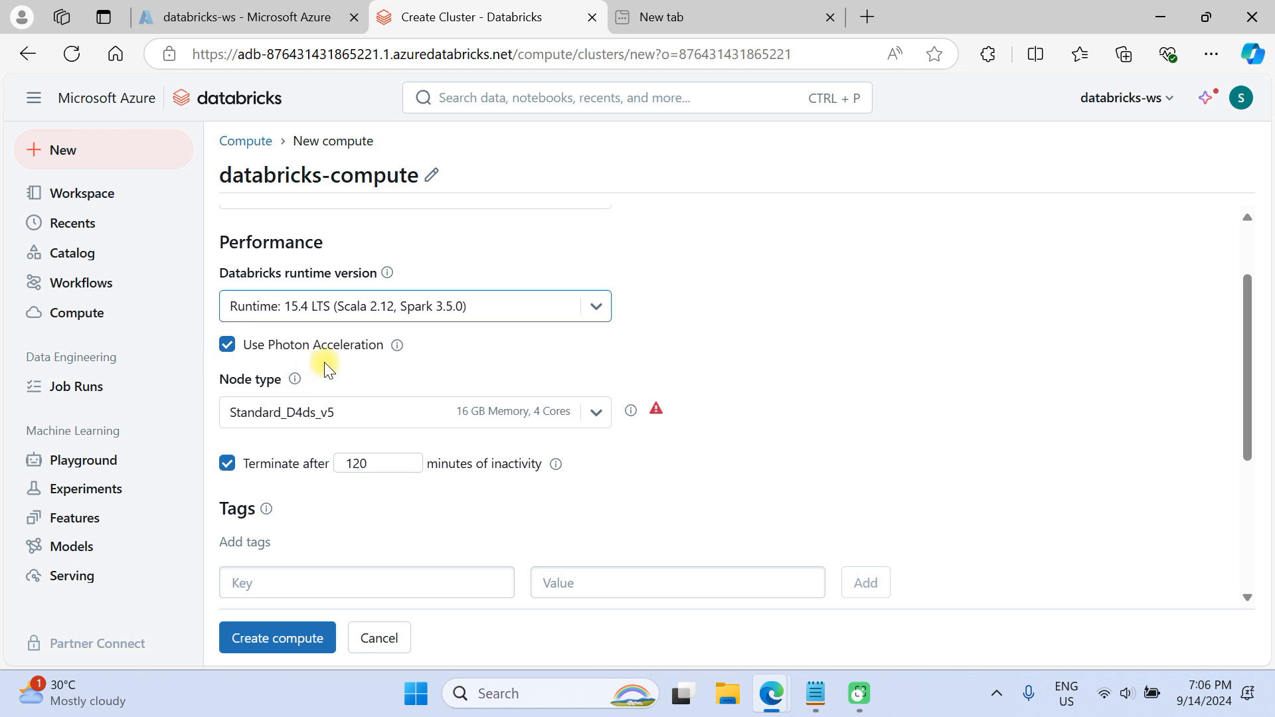
{"action": "left_click", "coordinate": [227, 344]}
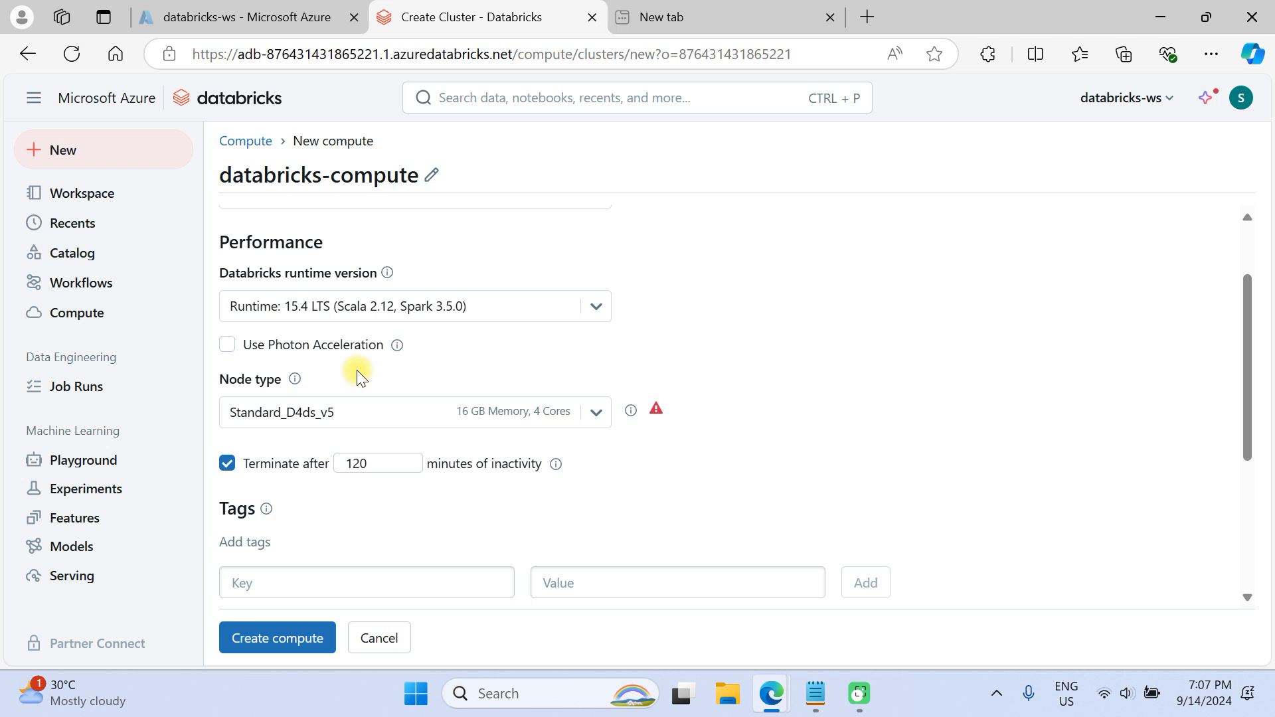
Set the node type to Standard_DS3_v2 and automatic termination to 20 minutes of inactivity
{"action": "scroll", "coordinate": [338, 368], "scroll_direction": "down", "scroll_amount": 2}
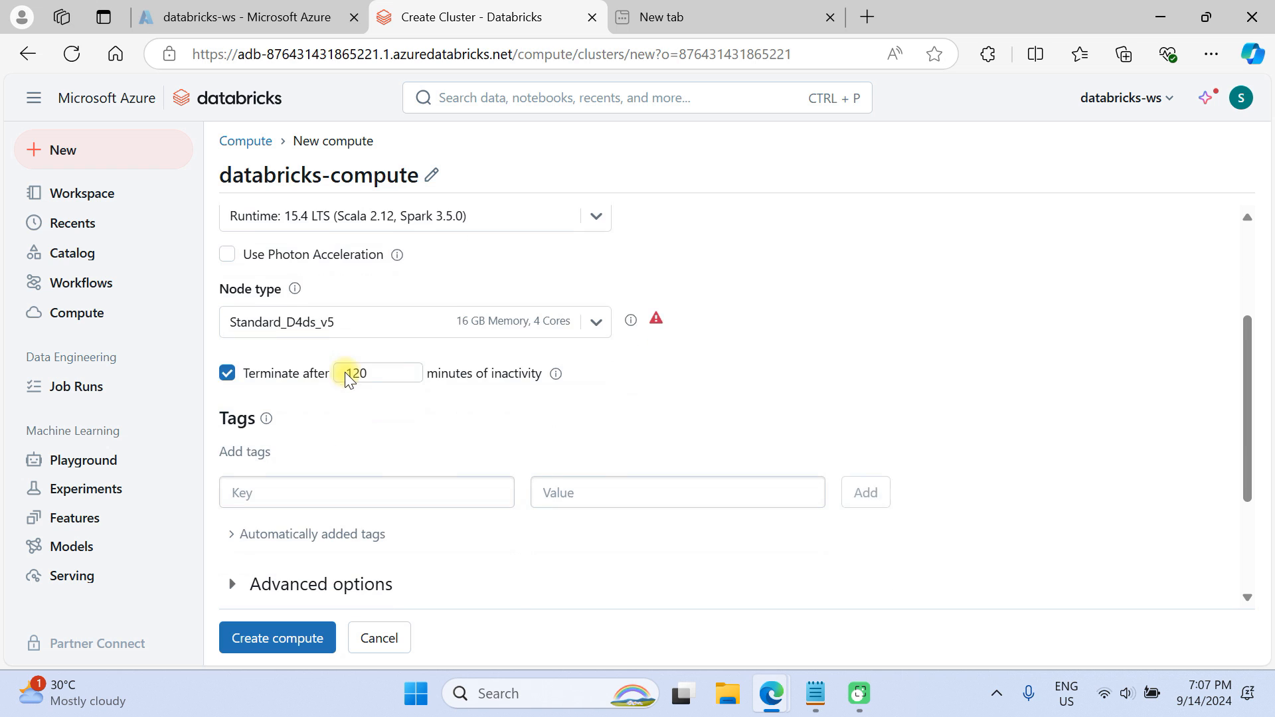
{"action": "left_click", "coordinate": [408, 324]}
{"action": "scroll", "coordinate": [385, 451], "scroll_direction": "down", "scroll_amount": 5}
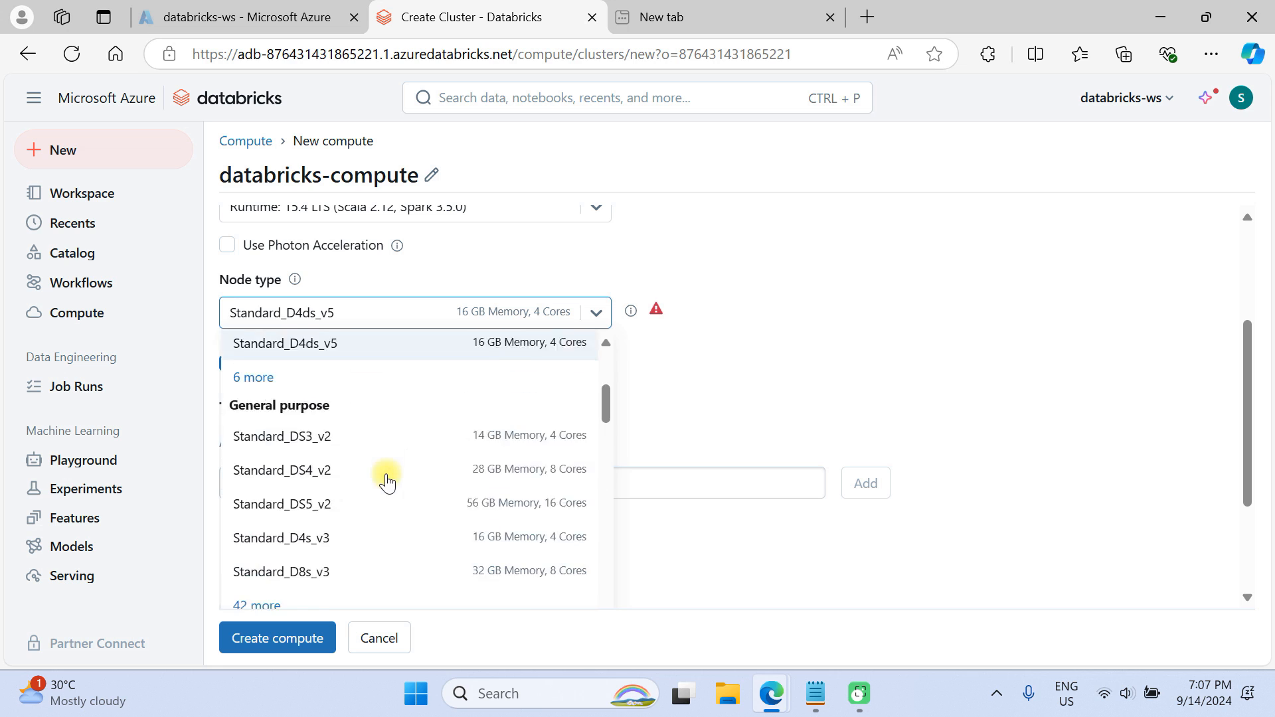
{"action": "scroll", "coordinate": [380, 475], "scroll_direction": "up", "scroll_amount": 3}
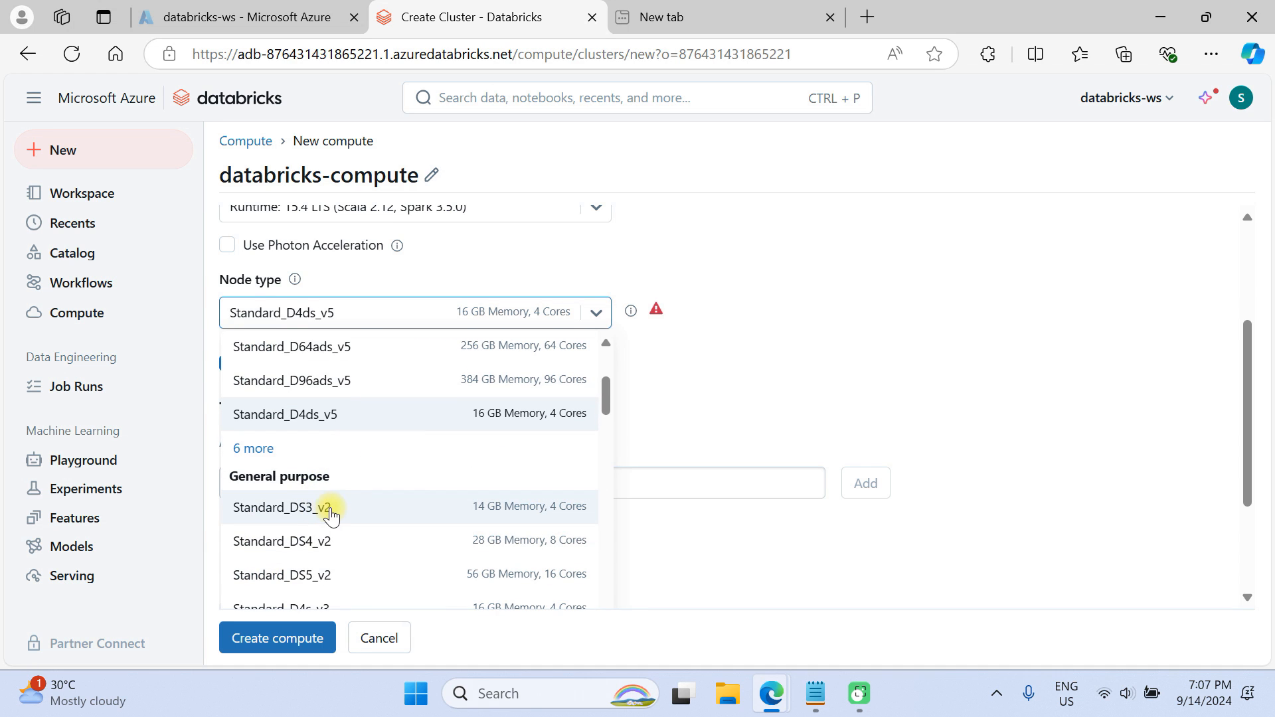
{"action": "left_click", "coordinate": [576, 509]}
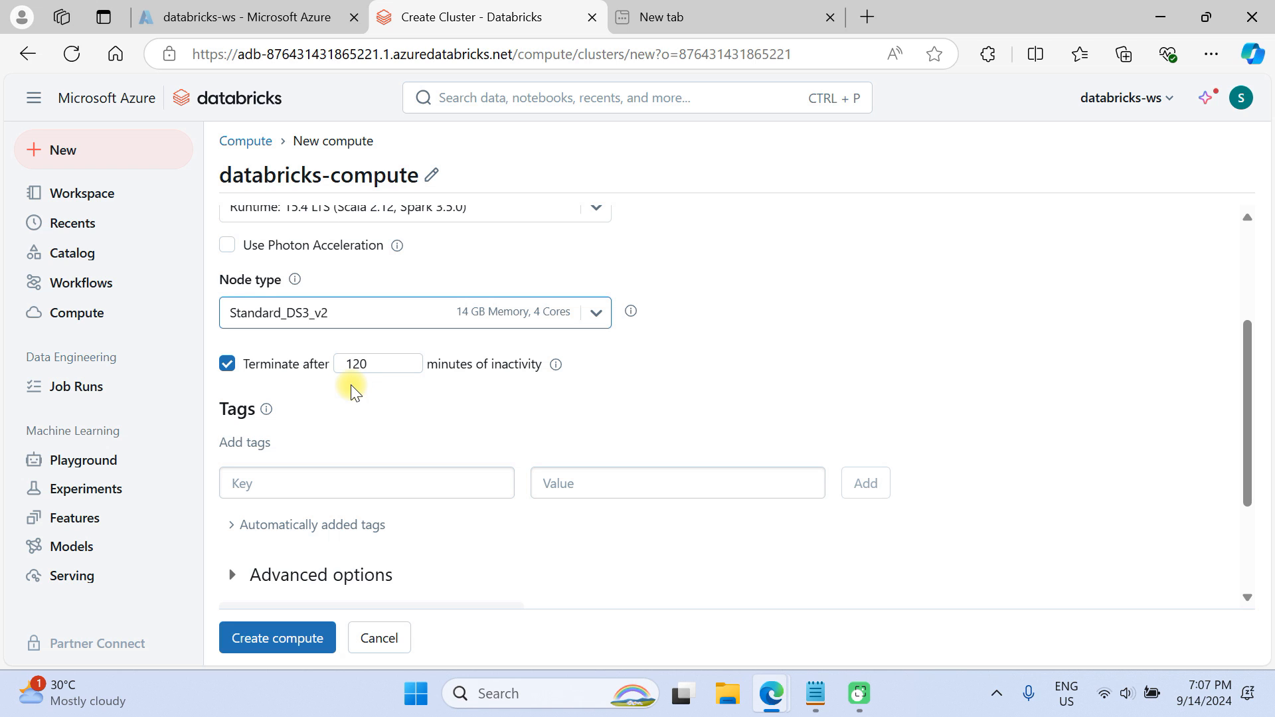
{"action": "left_click", "coordinate": [354, 366]}
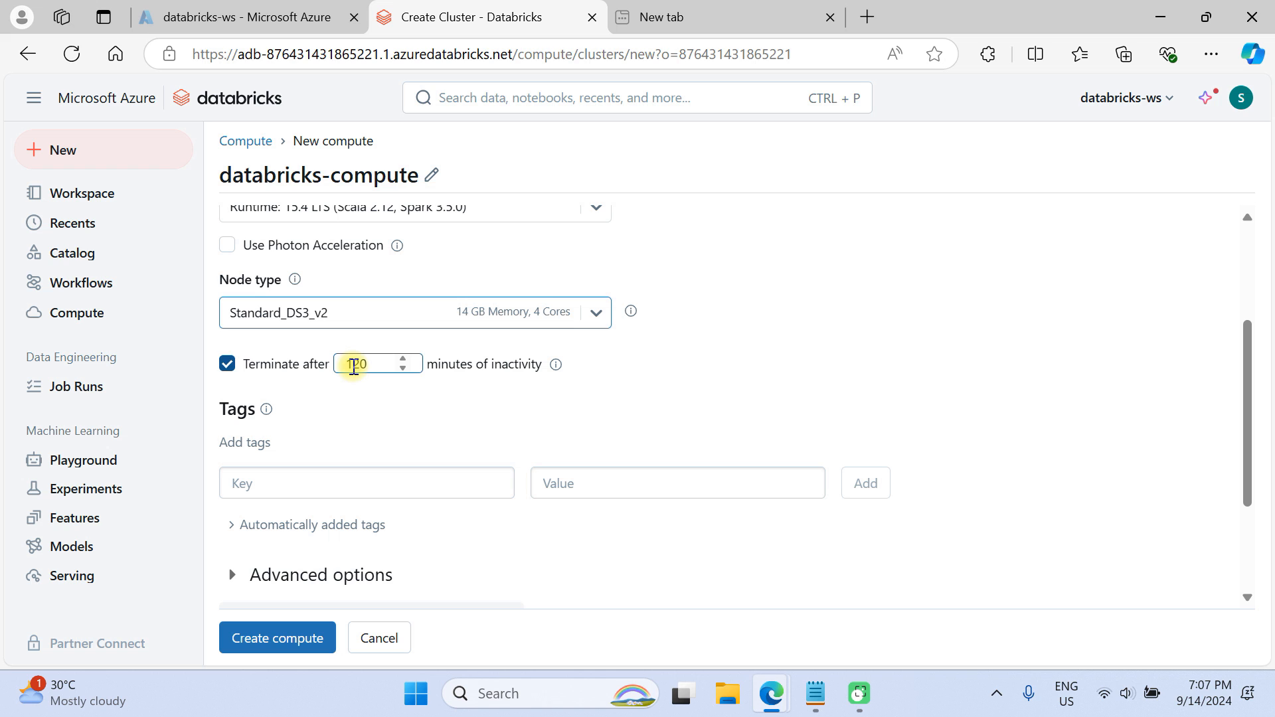
{"action": "left_click", "coordinate": [495, 470]}
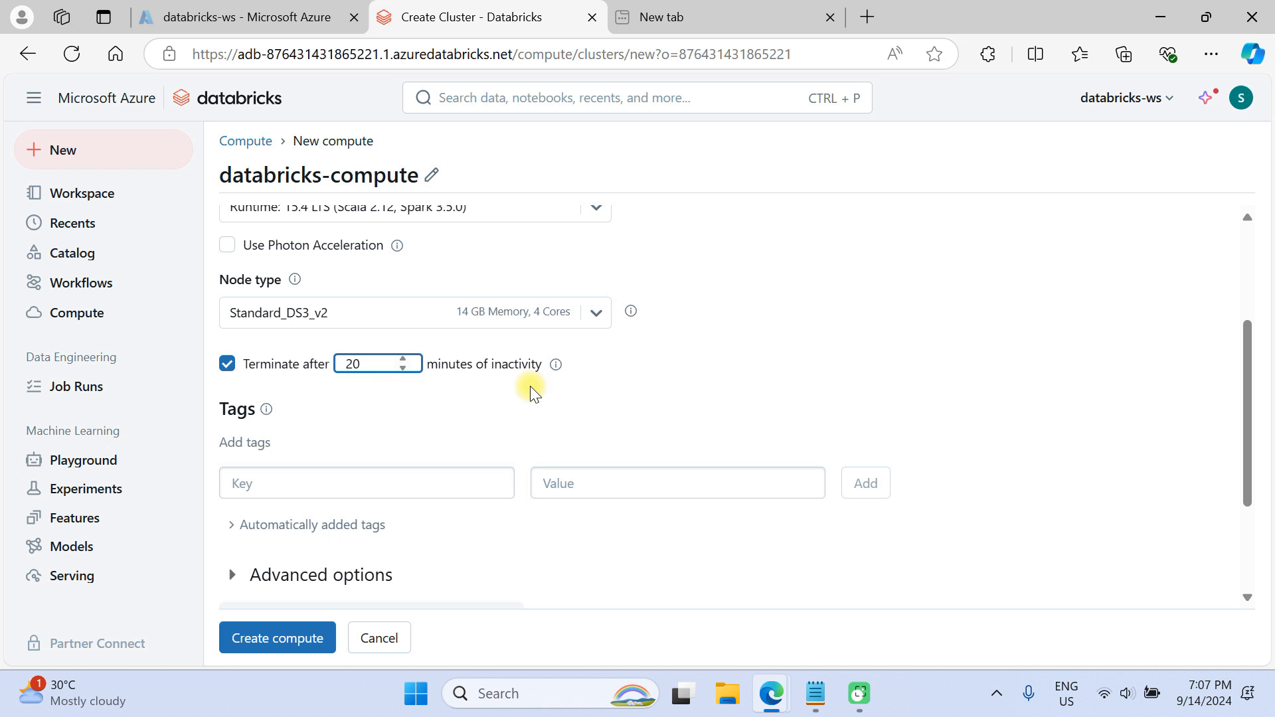
Set the compute's log destination to DBFS with the log path dbfs:/cluster-logs in the advanced options
{"action": "scroll", "coordinate": [331, 419], "scroll_direction": "down", "scroll_amount": 3}
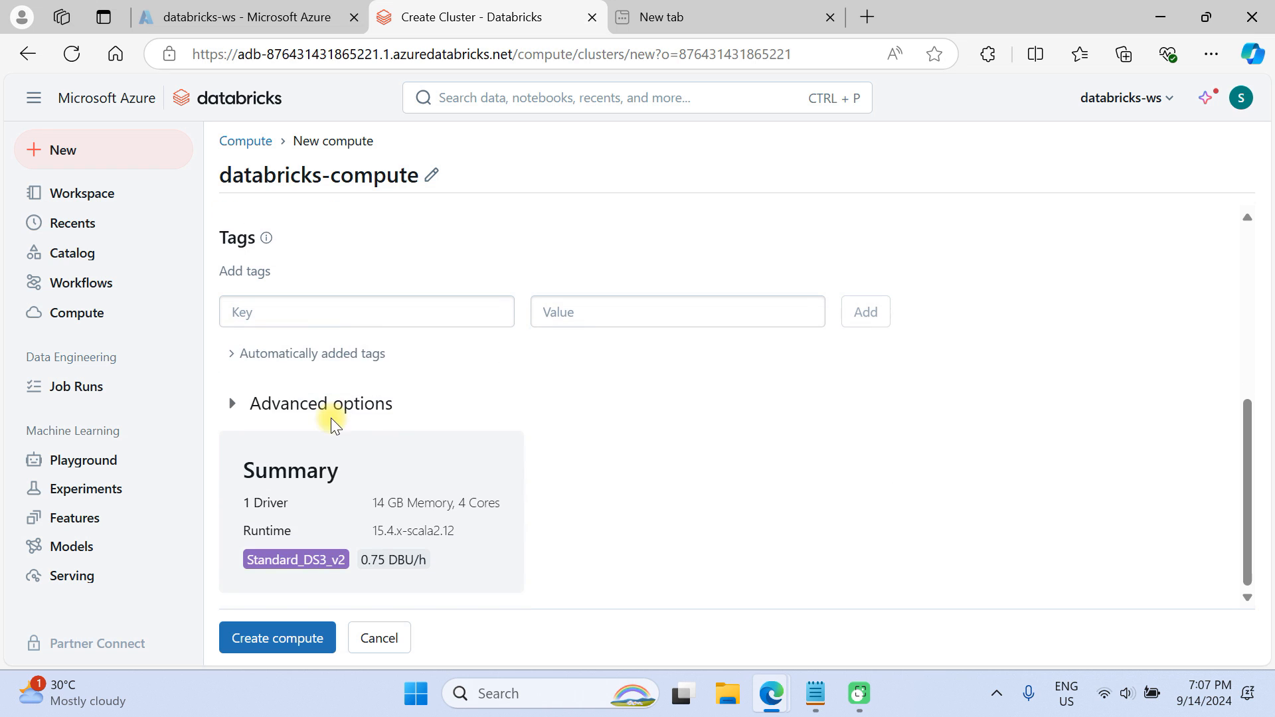
{"action": "left_click", "coordinate": [327, 314]}
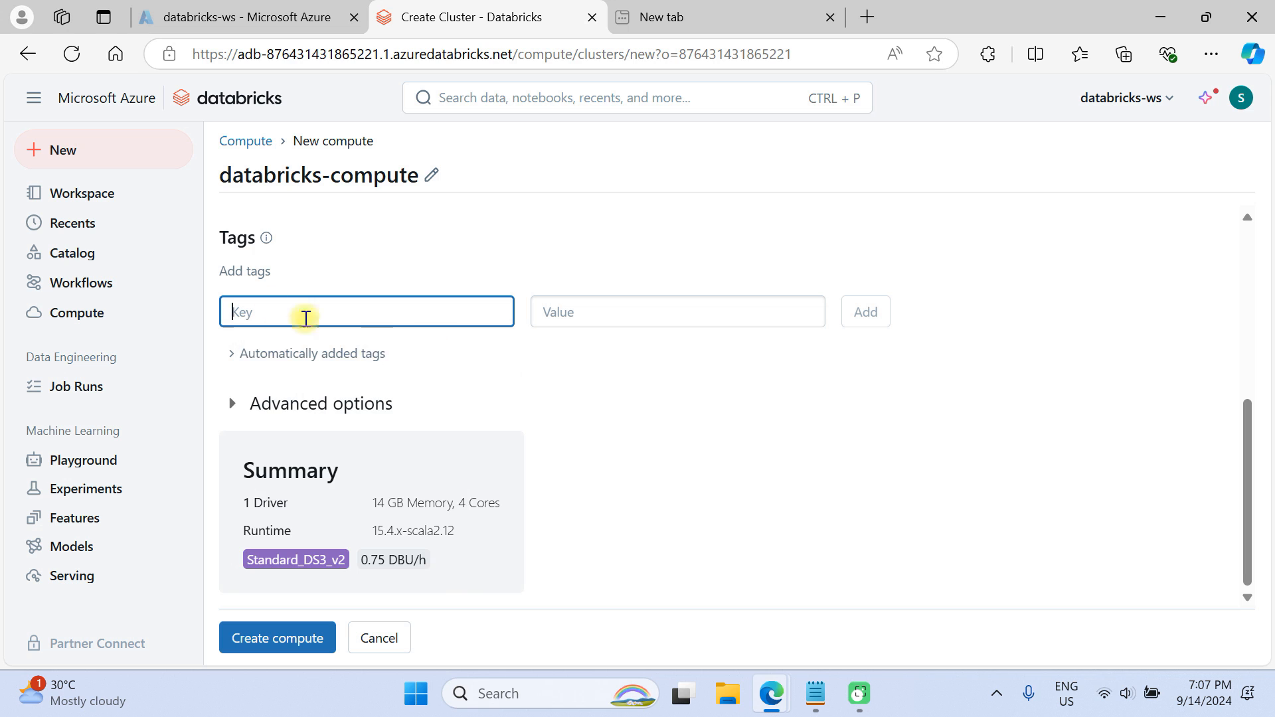
{"action": "left_click", "coordinate": [283, 400]}
{"action": "scroll", "coordinate": [284, 401], "scroll_direction": "down", "scroll_amount": 3}
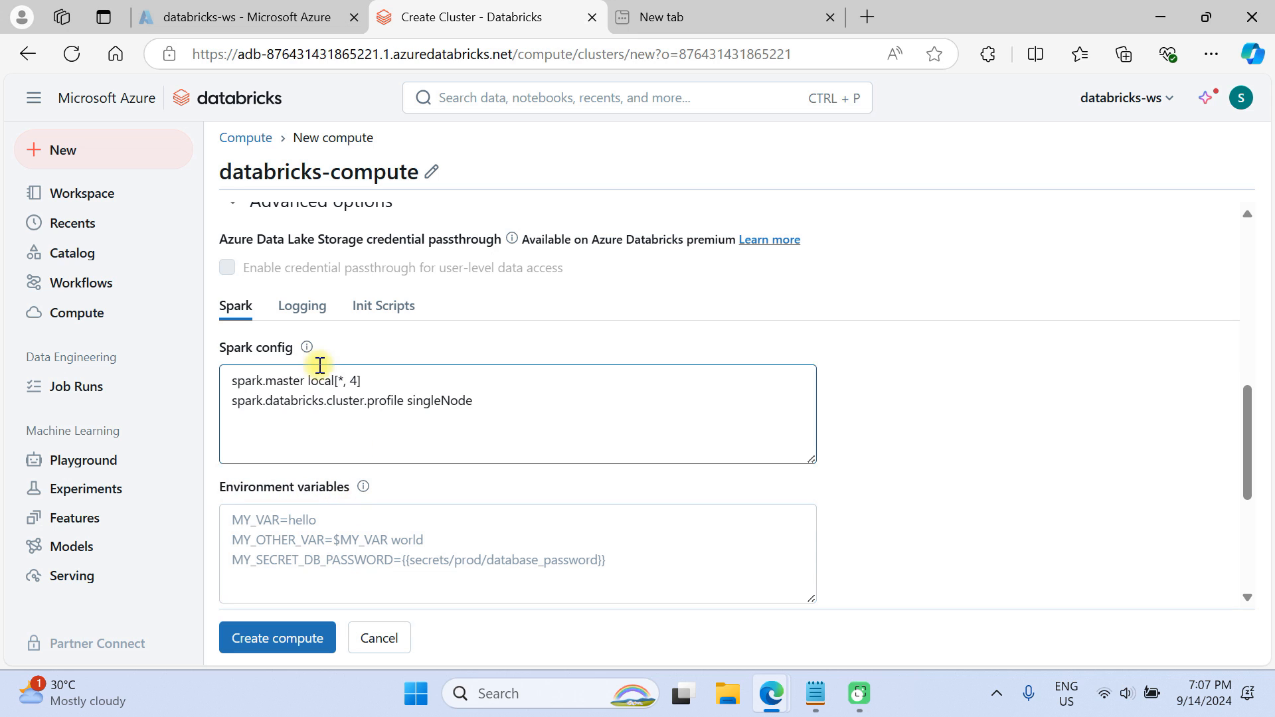
{"action": "left_click", "coordinate": [298, 306]}
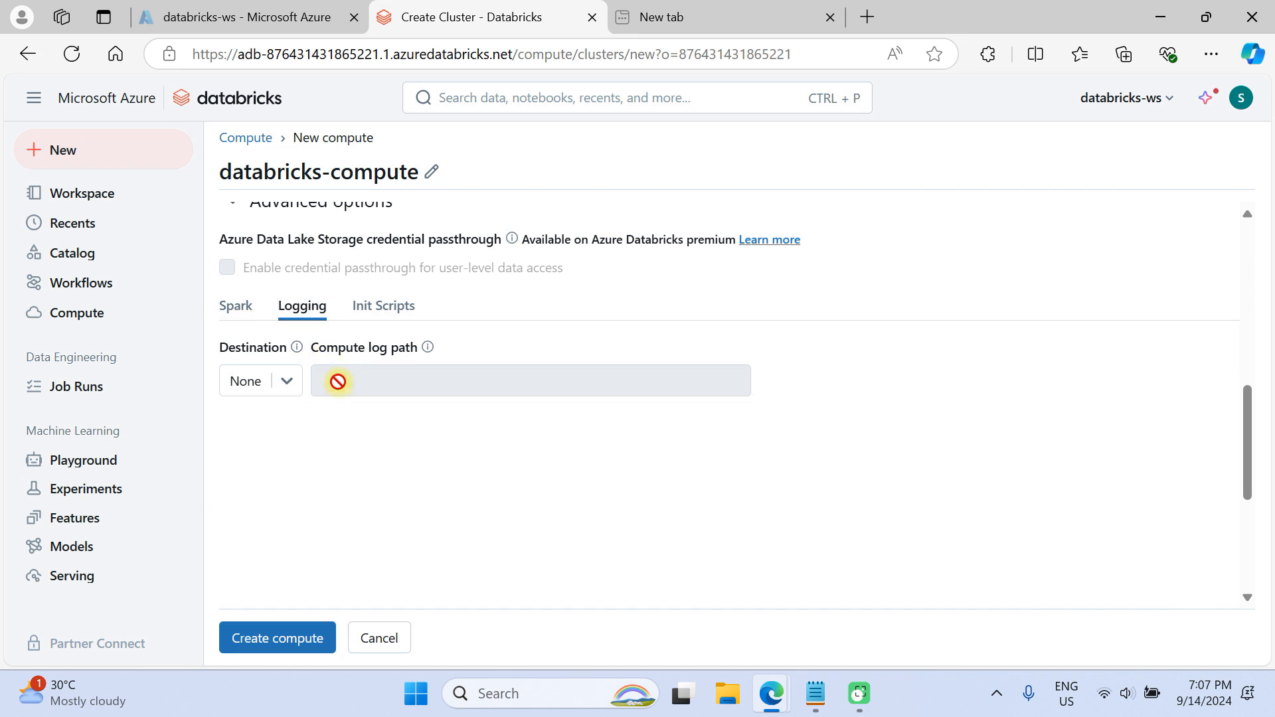
{"action": "left_click", "coordinate": [287, 382]}
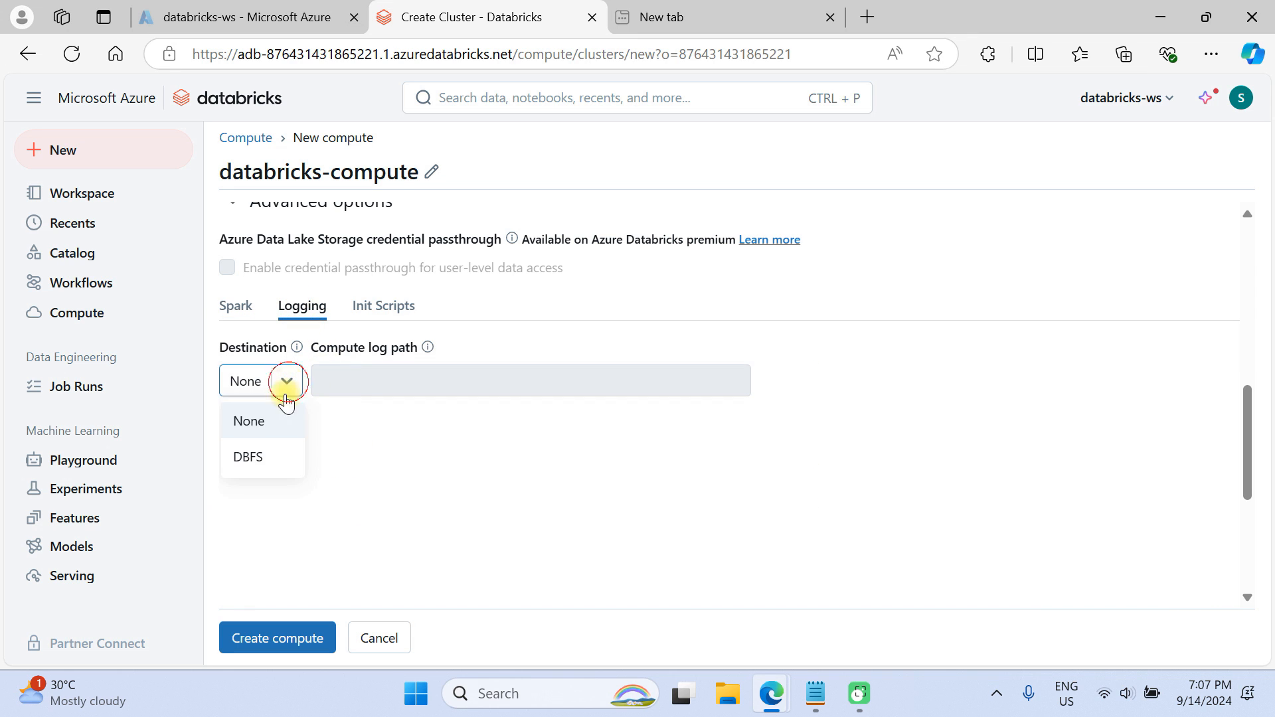
{"action": "left_click", "coordinate": [263, 472]}
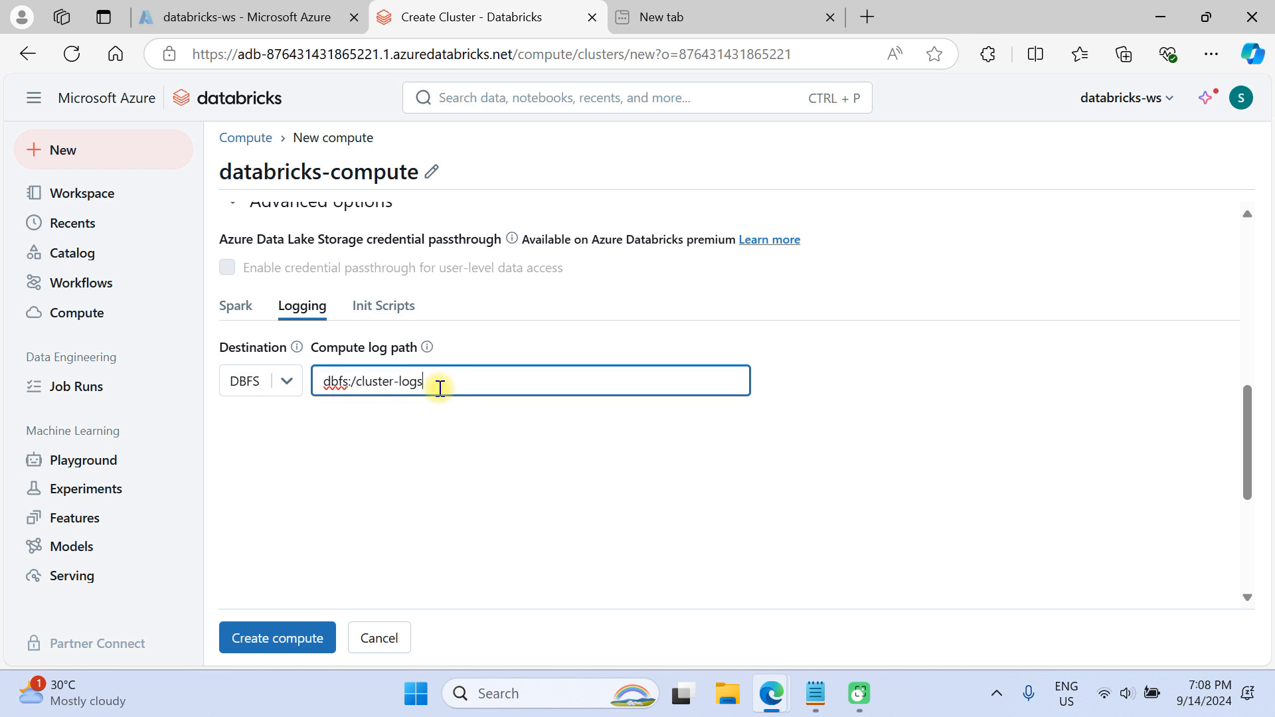
Check the init scripts and Spark config settings, and create the databricks-compute compute
{"action": "left_click", "coordinate": [372, 304]}
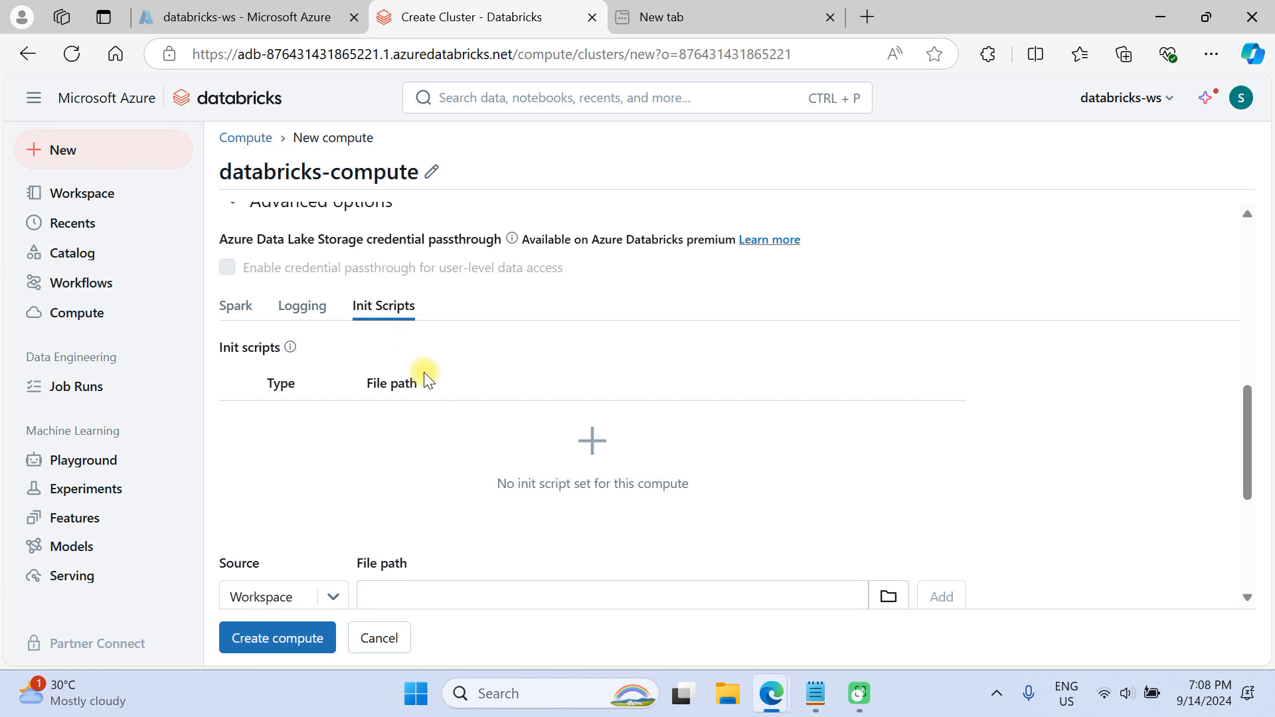
{"action": "scroll", "coordinate": [540, 429], "scroll_direction": "down", "scroll_amount": 2}
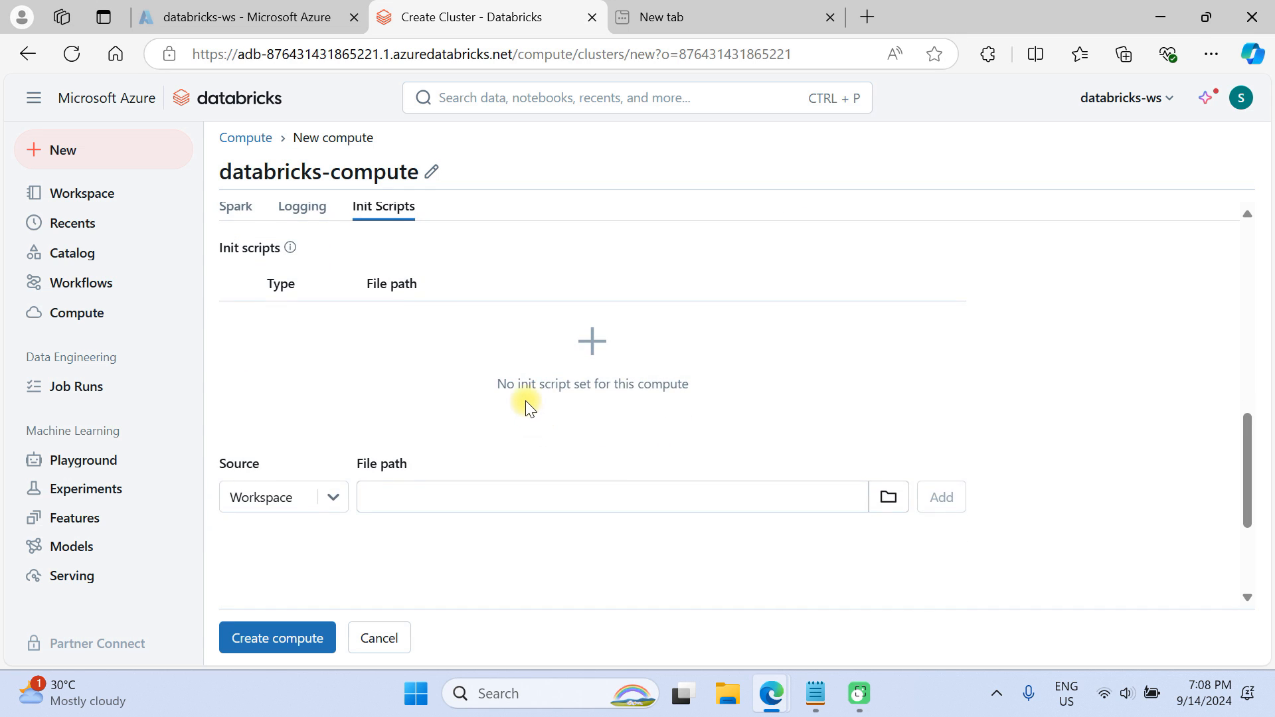
{"action": "scroll", "coordinate": [526, 405], "scroll_direction": "up", "scroll_amount": 3}
{"action": "scroll", "coordinate": [525, 405], "scroll_direction": "down", "scroll_amount": 1}
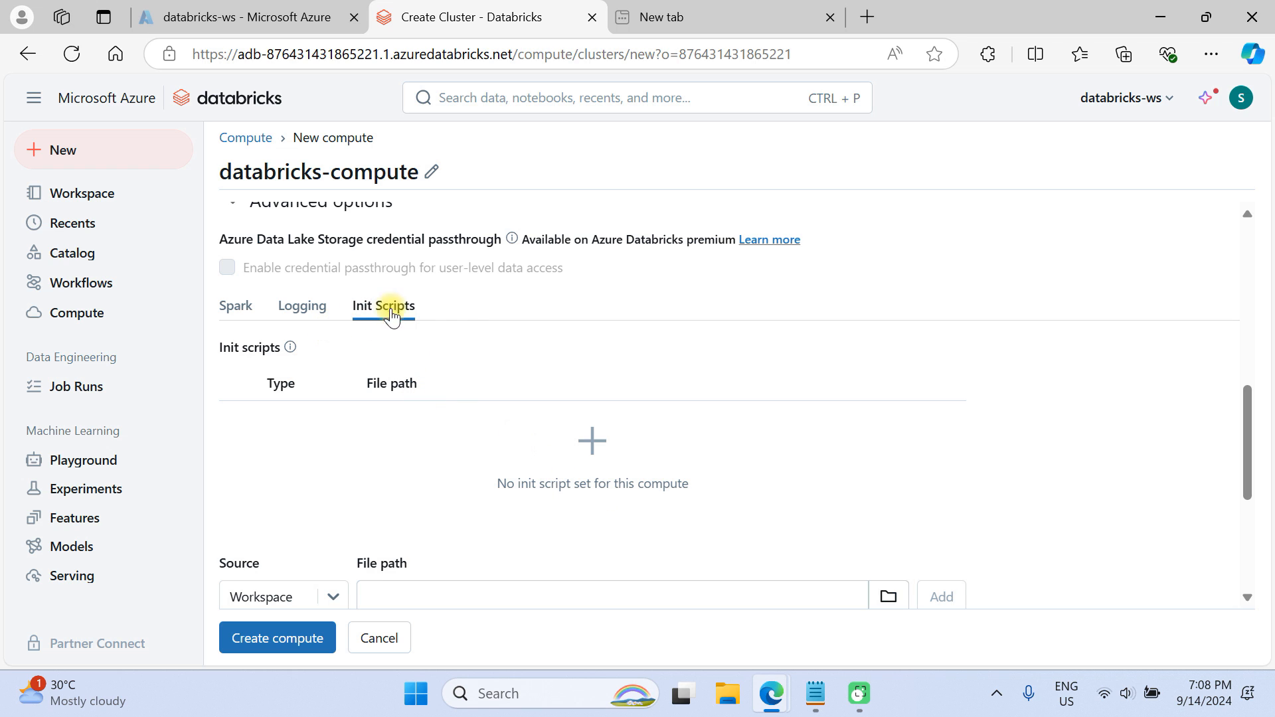
{"action": "left_click", "coordinate": [237, 306]}
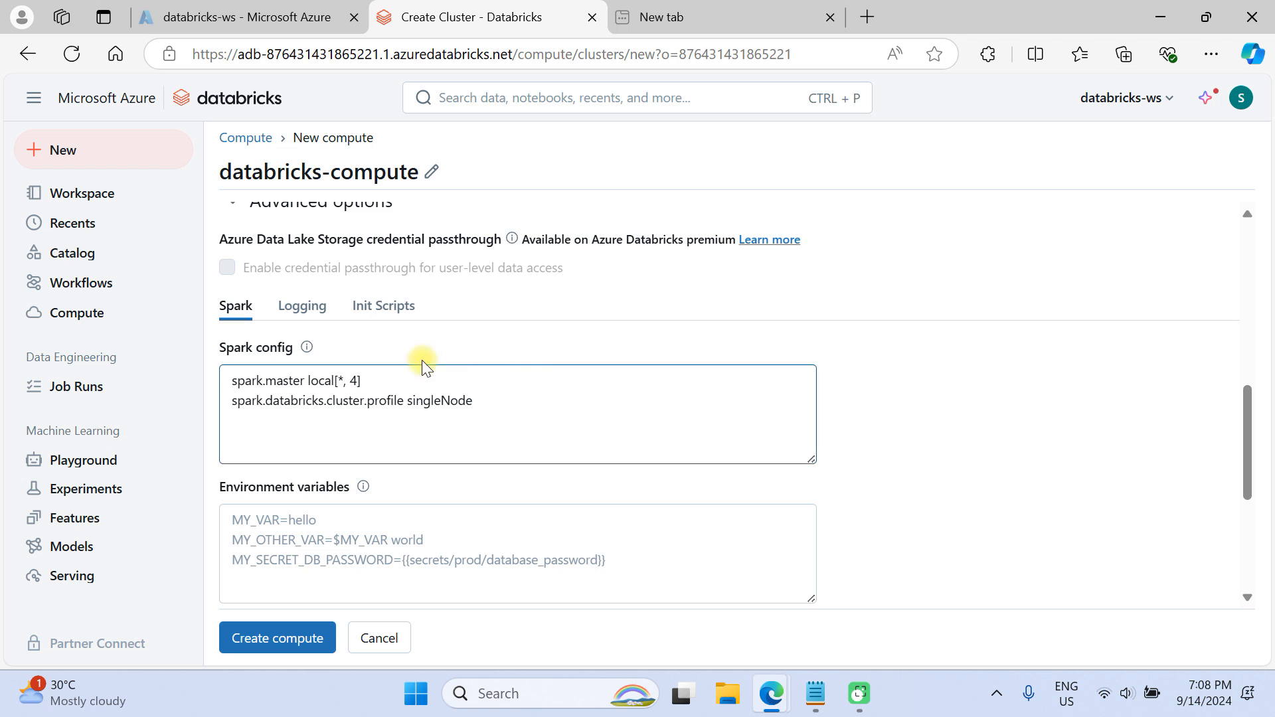
{"action": "scroll", "coordinate": [845, 504], "scroll_direction": "down", "scroll_amount": 5}
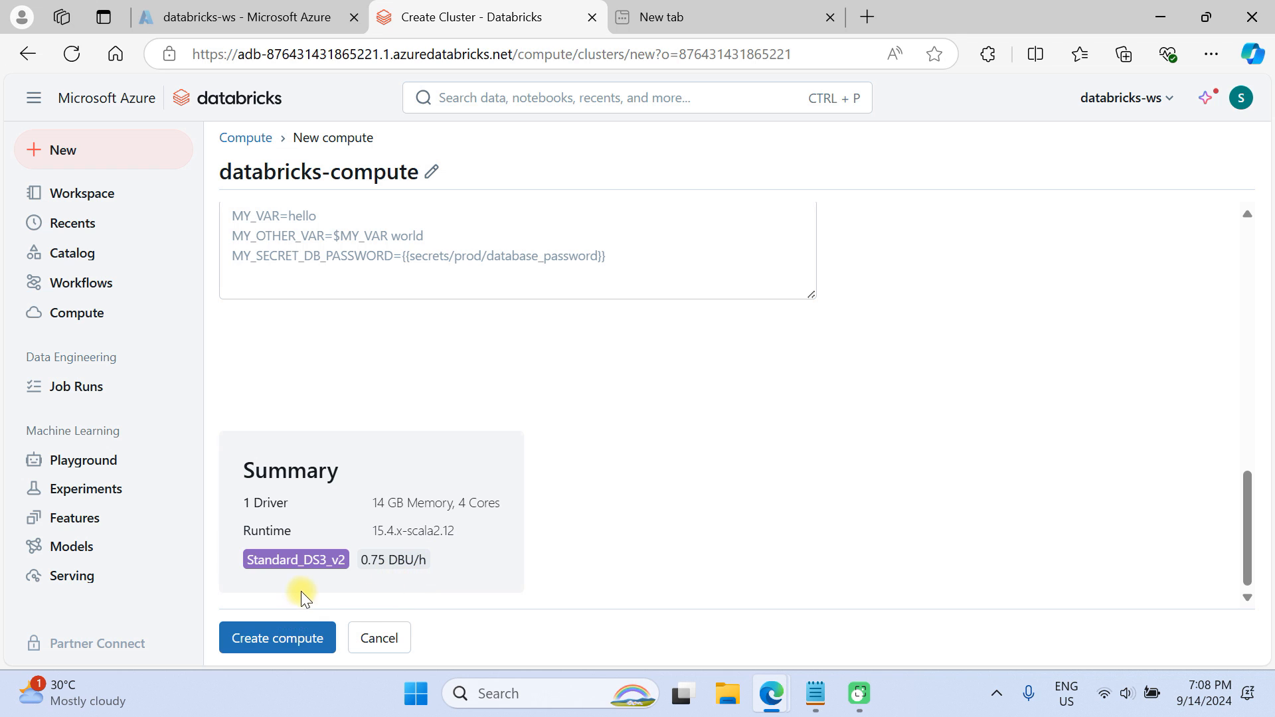
{"action": "left_click", "coordinate": [277, 639]}
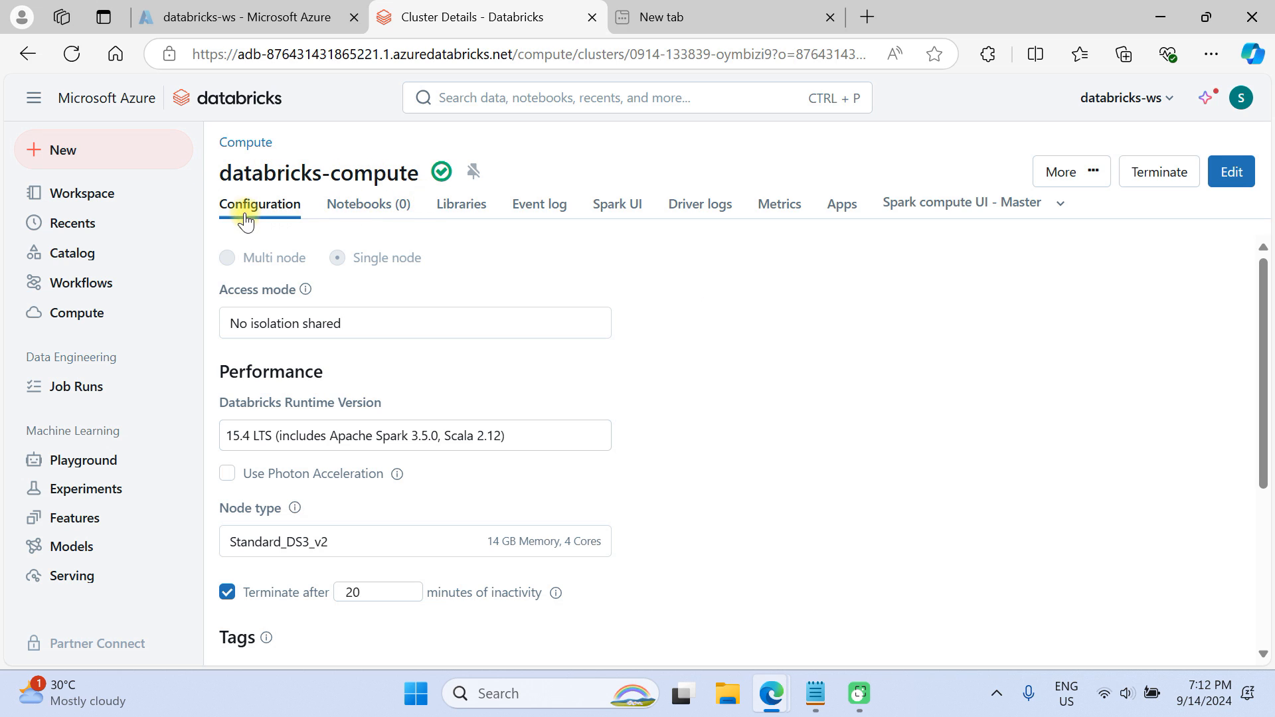
Review the created compute's configuration and additional management actions, and return to the list of all-purpose computes
{"action": "mouse_move", "coordinate": [444, 178]}
{"action": "scroll", "coordinate": [733, 332], "scroll_direction": "down", "scroll_amount": 4}
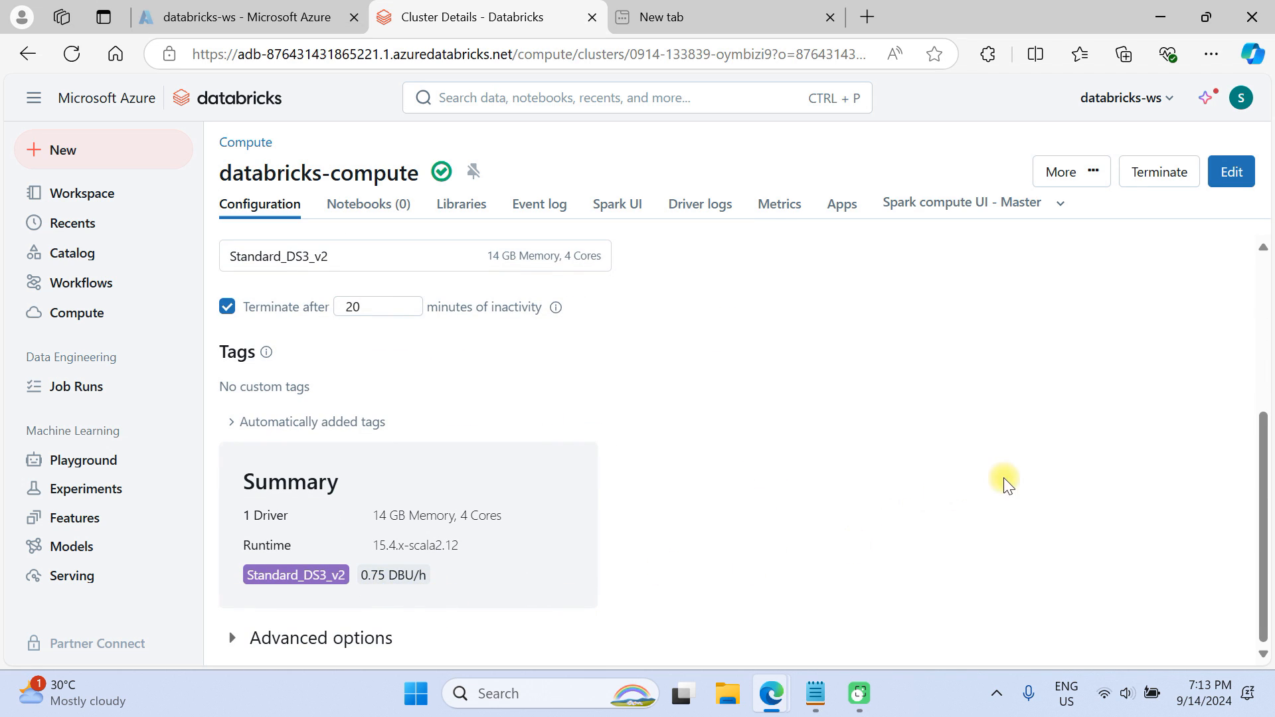
{"action": "left_click", "coordinate": [1097, 173]}
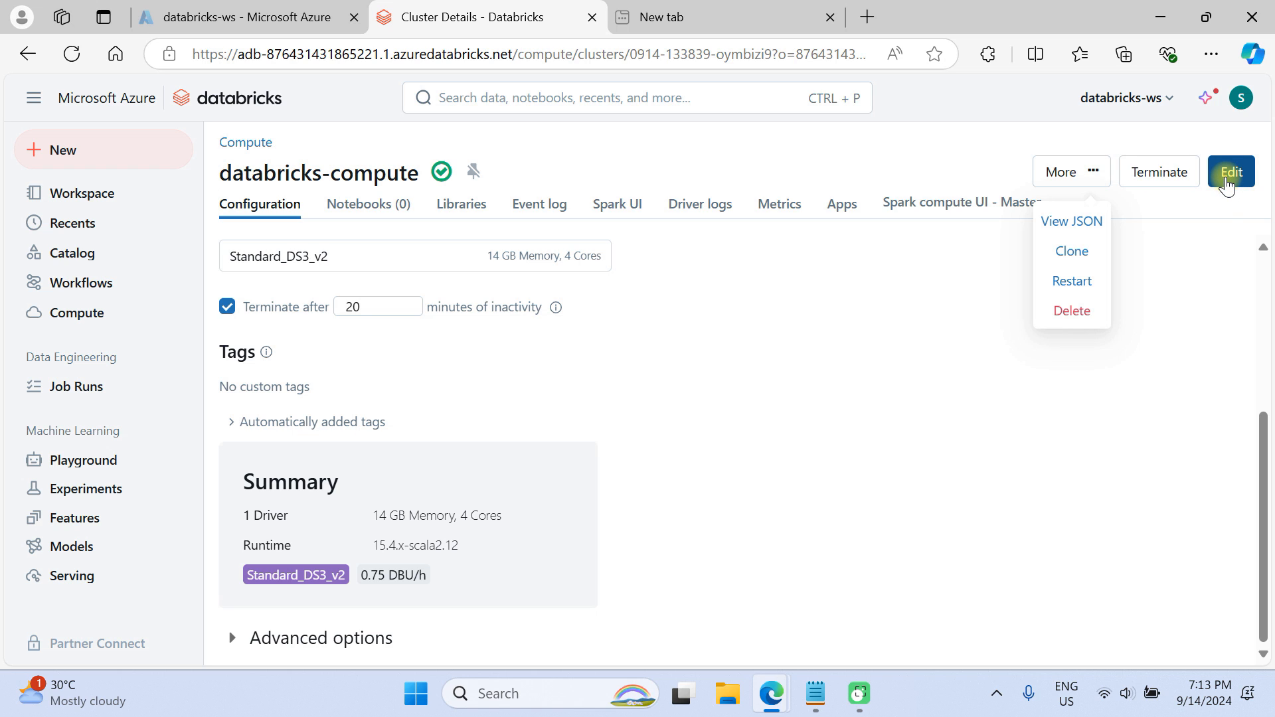
{"action": "left_click", "coordinate": [654, 327]}
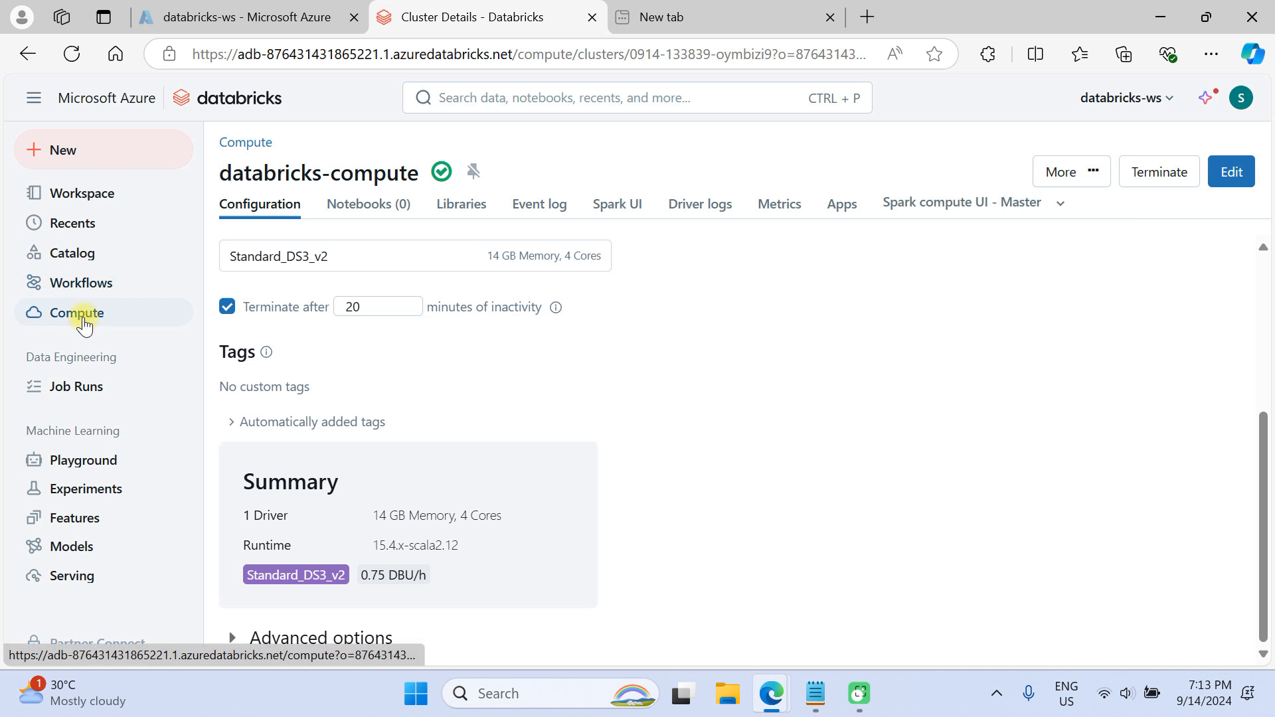
{"action": "left_click", "coordinate": [77, 313]}
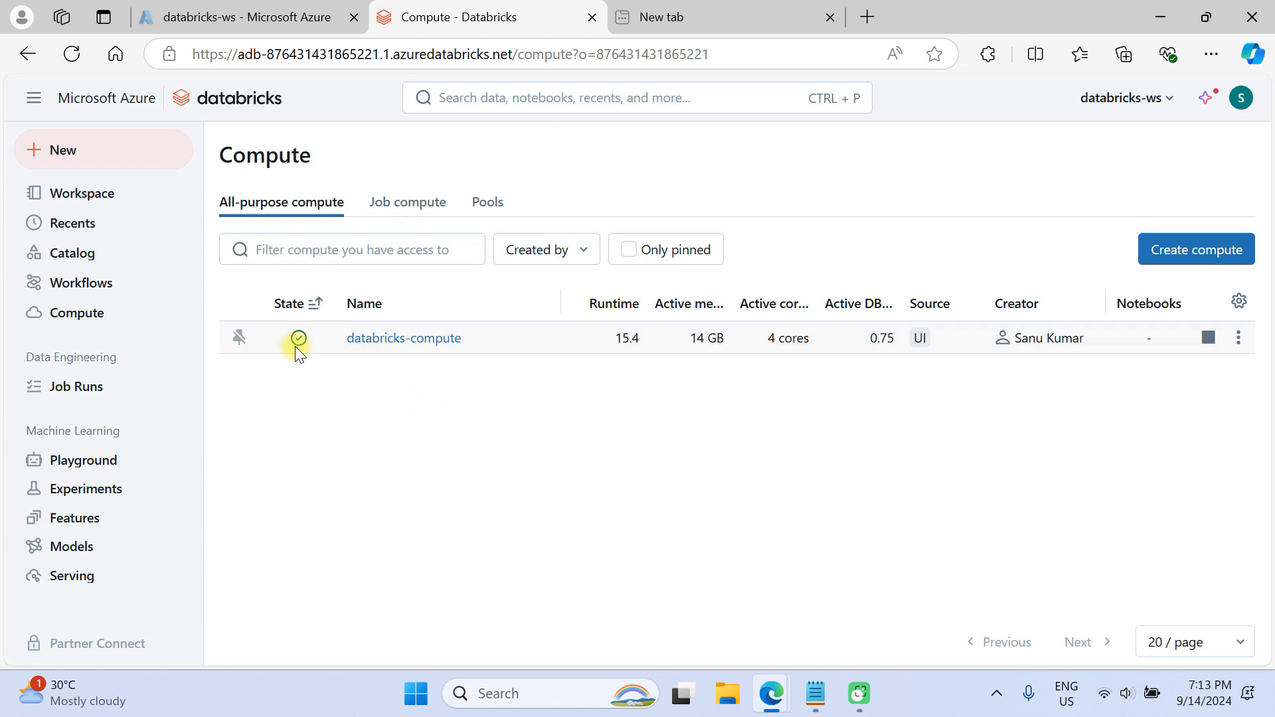